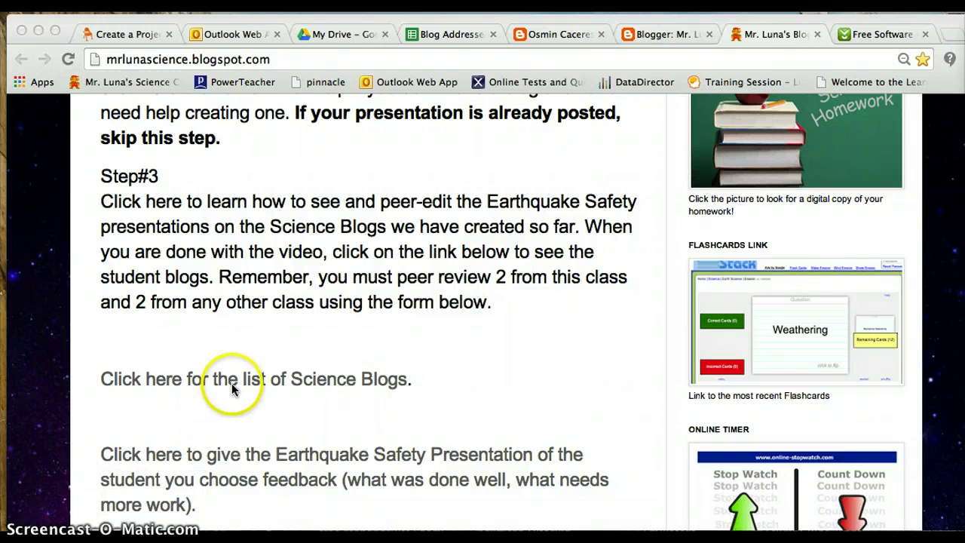
# Step: Open the list of Science Blogs and look through the student blog addresses for the different class periods
pyautogui.click(444, 35)
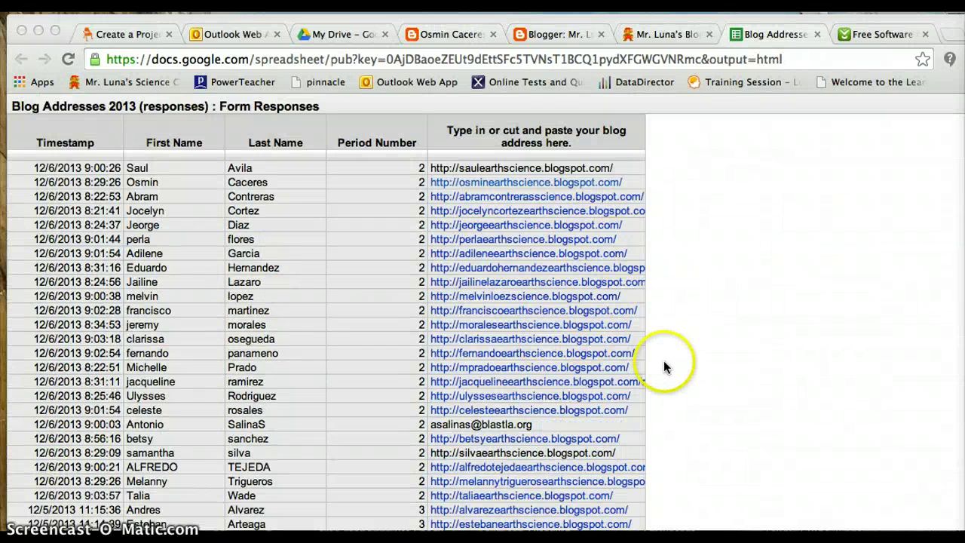
pyautogui.scroll(-1, 663, 367)
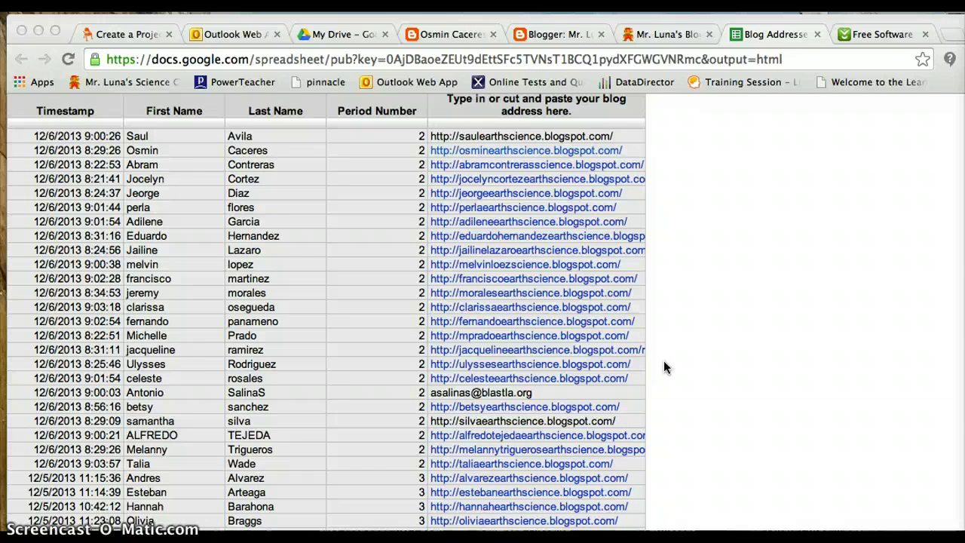
pyautogui.scroll(1, 664, 367)
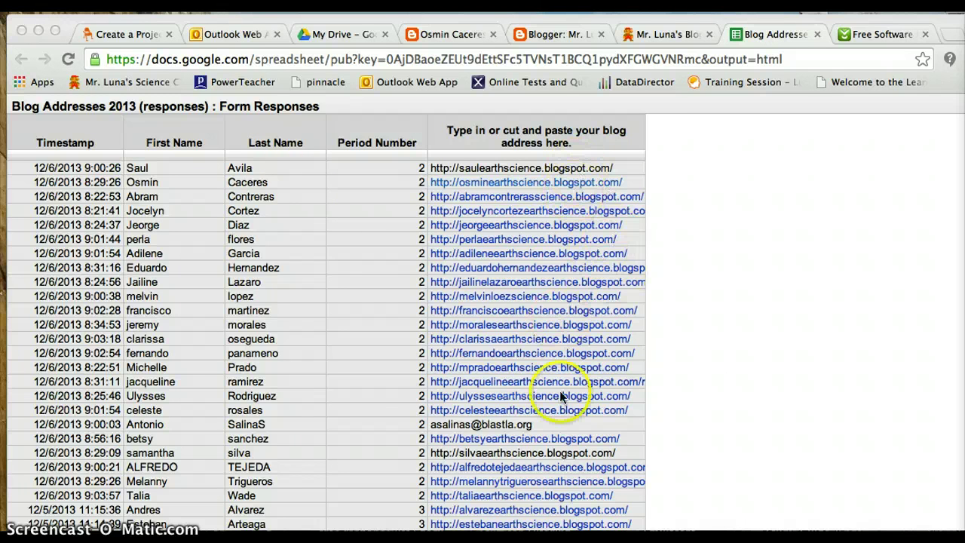
pyautogui.scroll(-5, 560, 396)
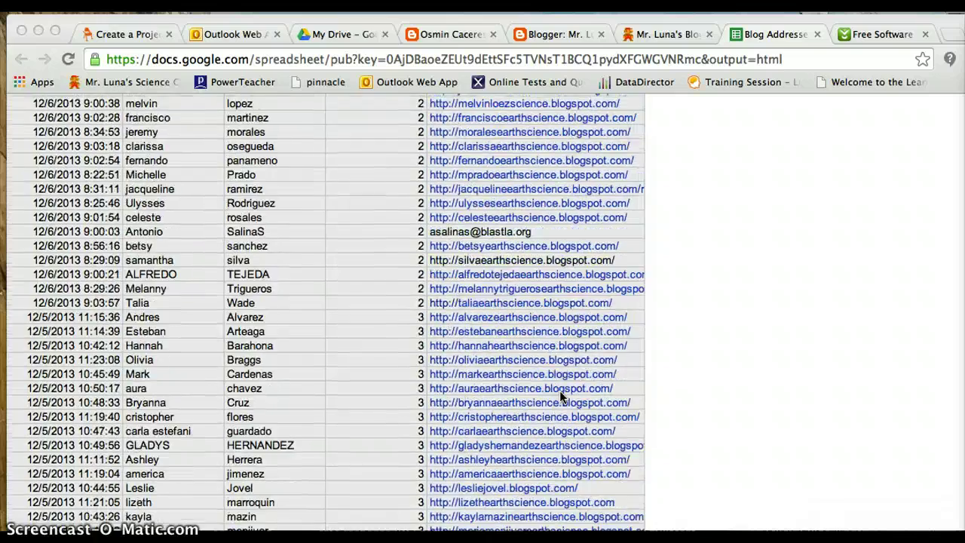
pyautogui.scroll(-5, 560, 396)
pyautogui.scroll(2, 560, 396)
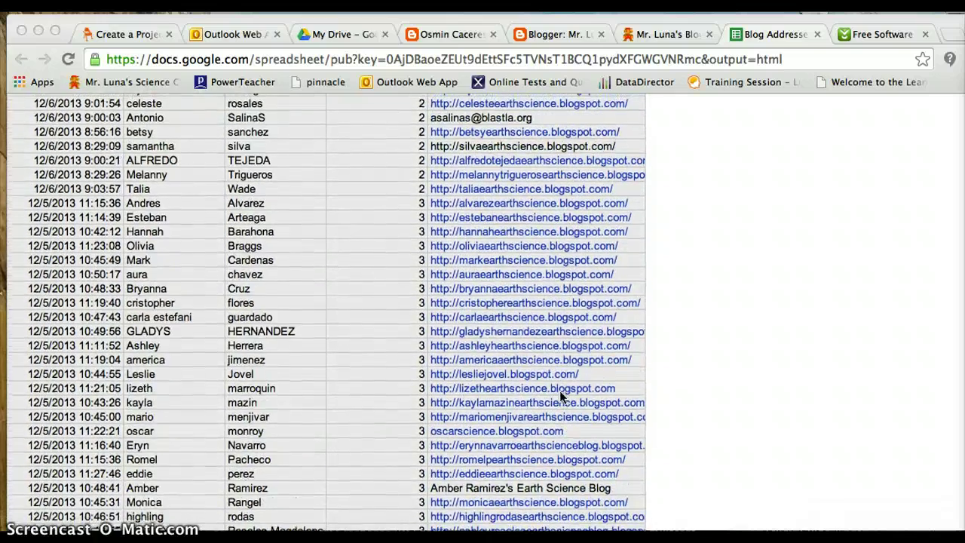
pyautogui.scroll(-9, 559, 390)
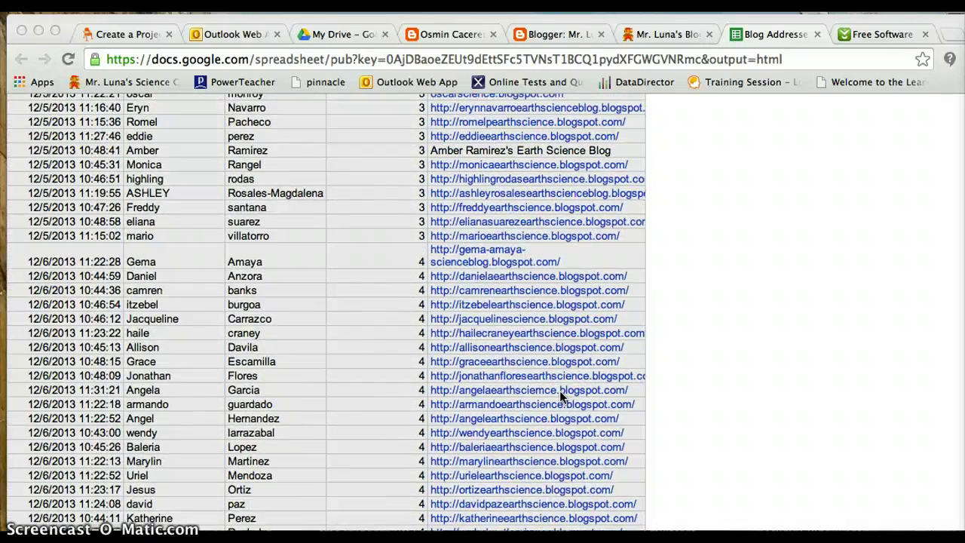
pyautogui.scroll(-6, 559, 391)
pyautogui.click(441, 349)
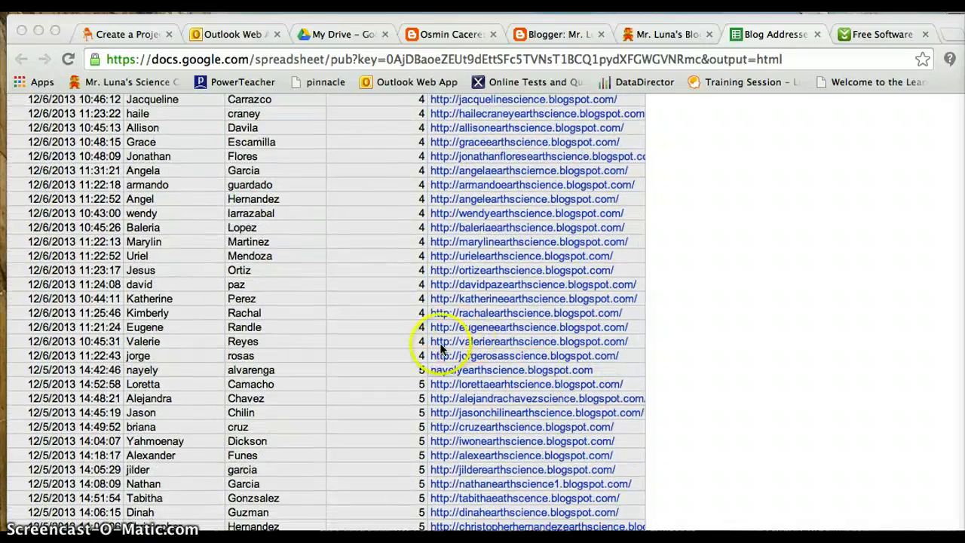
pyautogui.scroll(-15, 572, 370)
pyautogui.scroll(20, 572, 370)
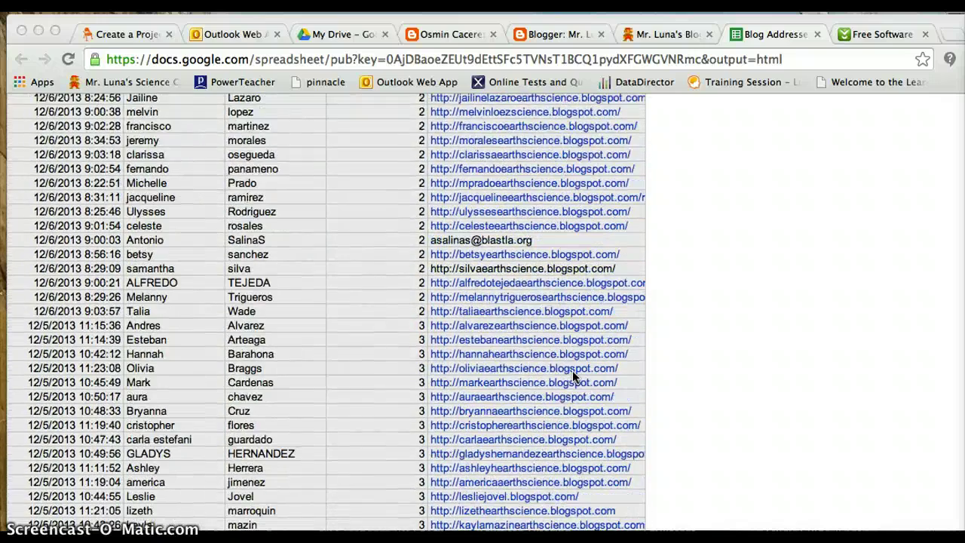
pyautogui.scroll(5, 572, 370)
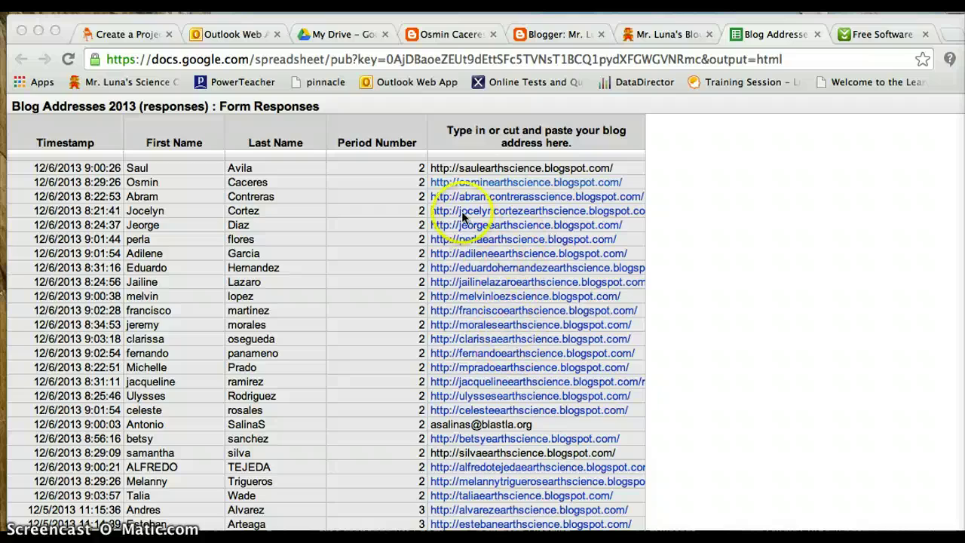
# Step: Open the blog linked in the second student row of the period 2 entries in the address list
pyautogui.scroll(-3, 483, 415)
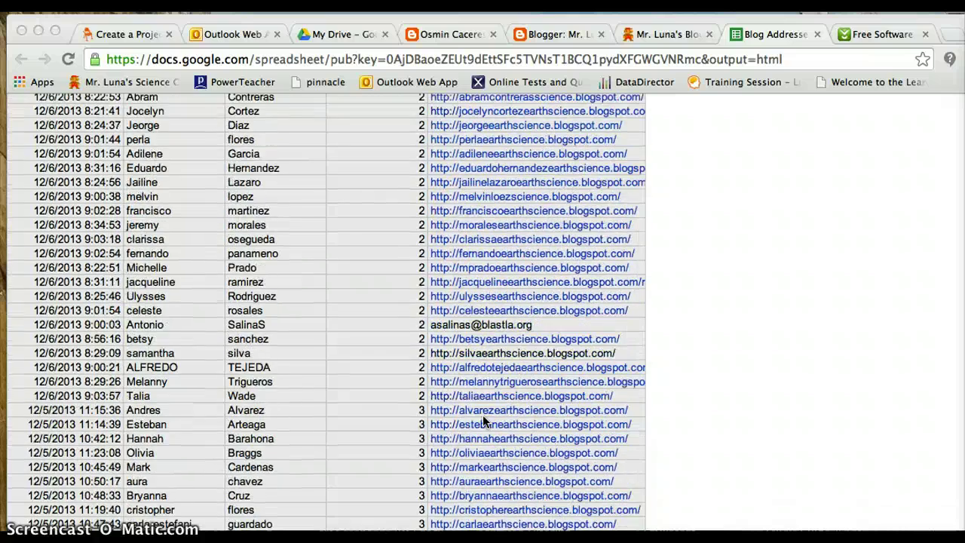
pyautogui.scroll(-9, 483, 415)
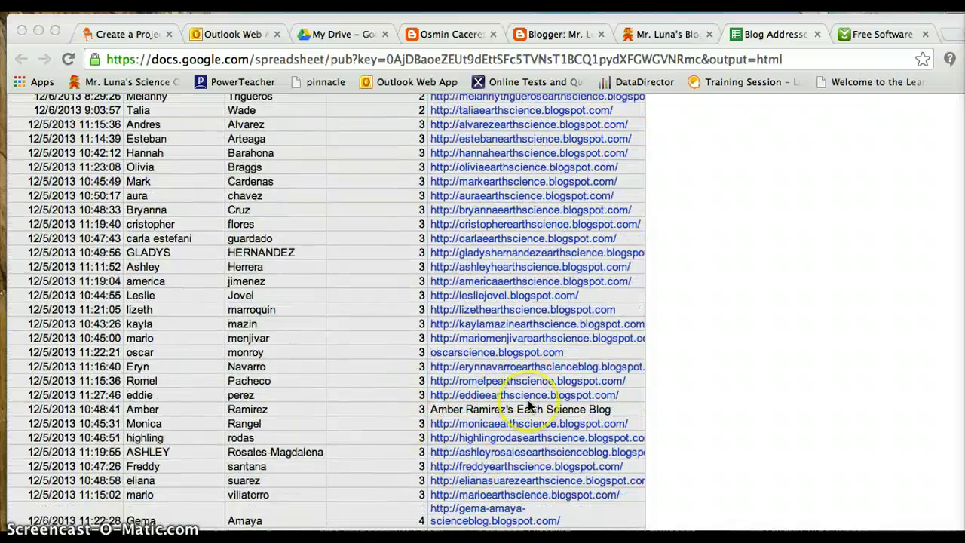
pyautogui.scroll(-6, 512, 399)
pyautogui.scroll(-20, 528, 405)
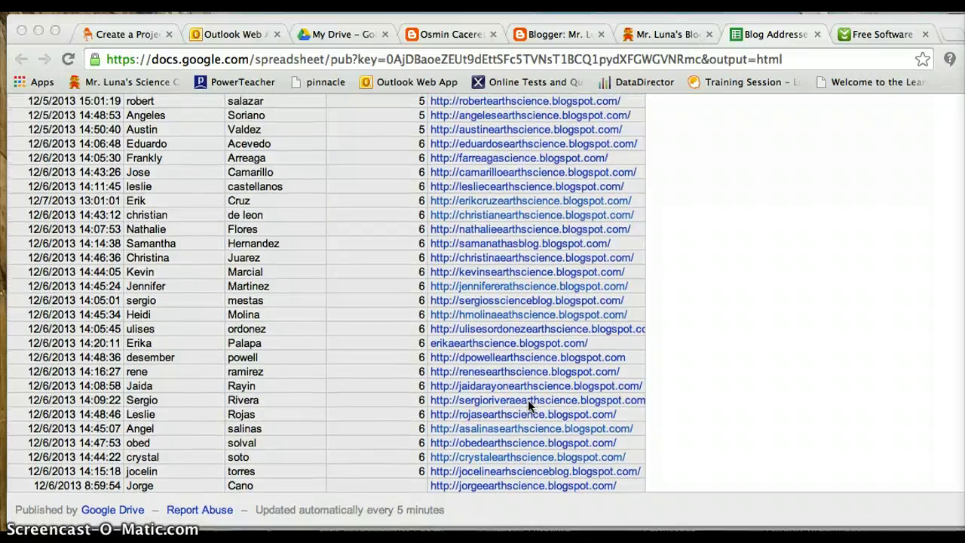
pyautogui.scroll(20, 527, 405)
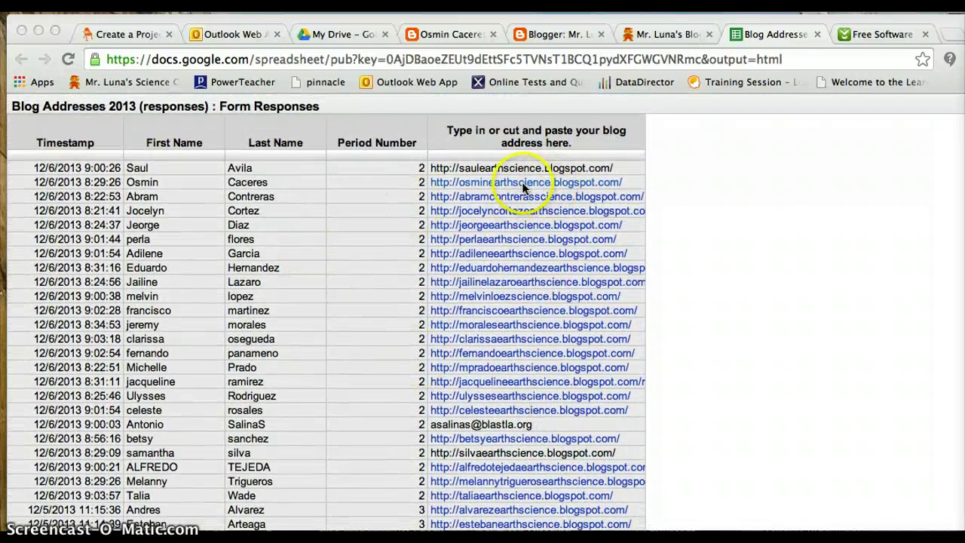
pyautogui.click(522, 187)
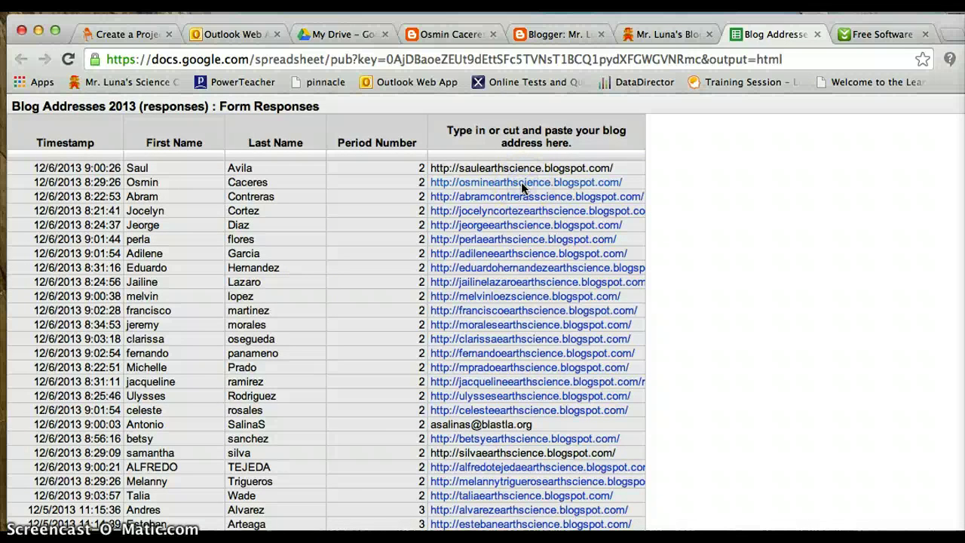
pyautogui.click(508, 186)
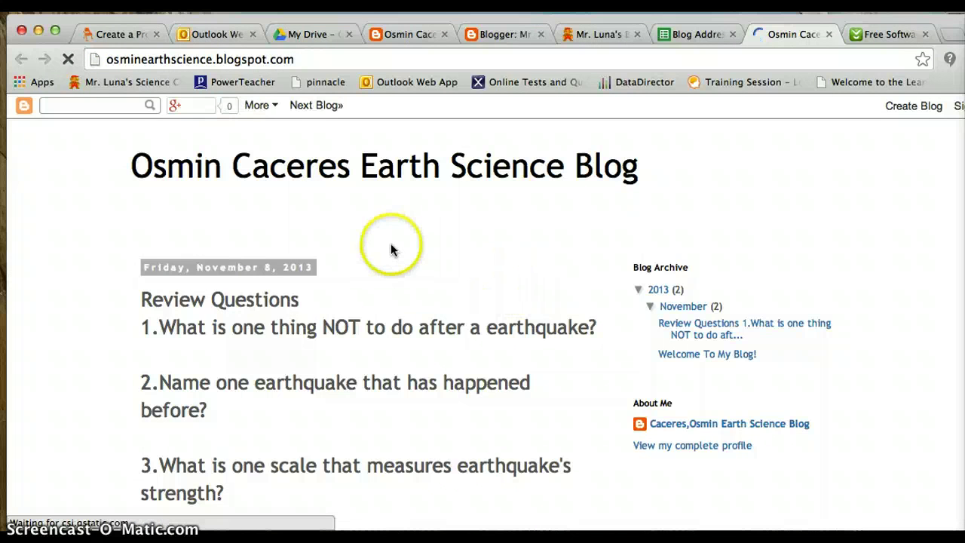
# Step: Examine the review questions and the embedded Earthquake safety presentation in the blog's November 8, 2013 post
pyautogui.scroll(-2, 392, 246)
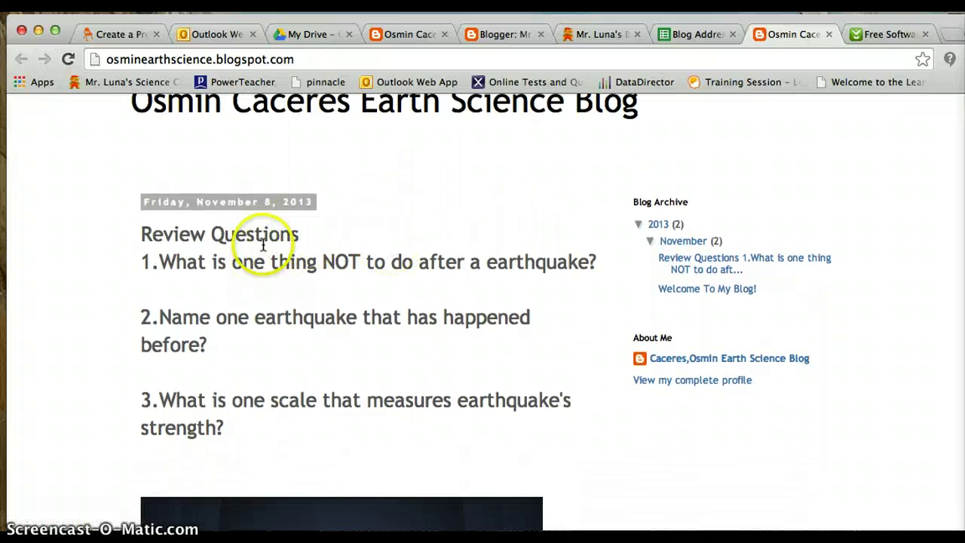
pyautogui.scroll(-4, 302, 322)
pyautogui.scroll(-2, 301, 327)
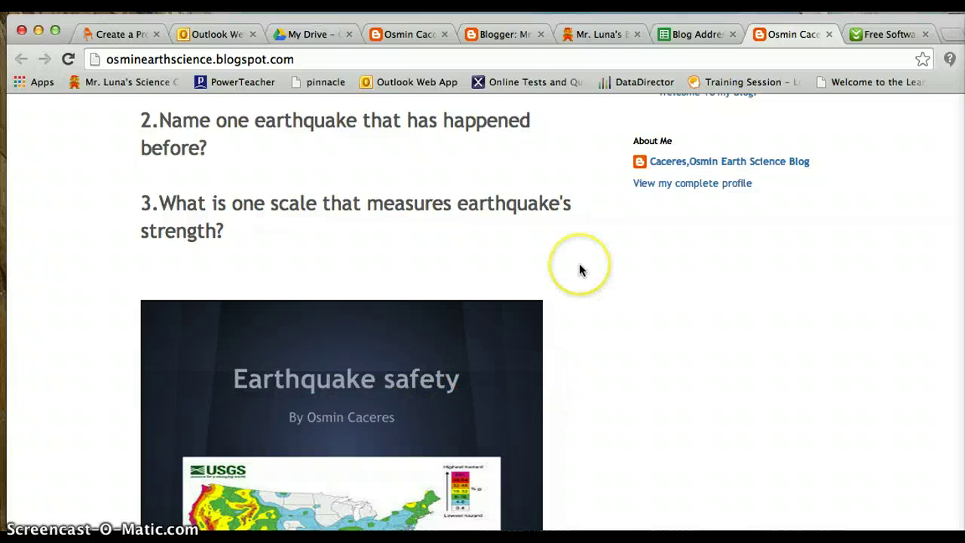
pyautogui.scroll(4, 578, 269)
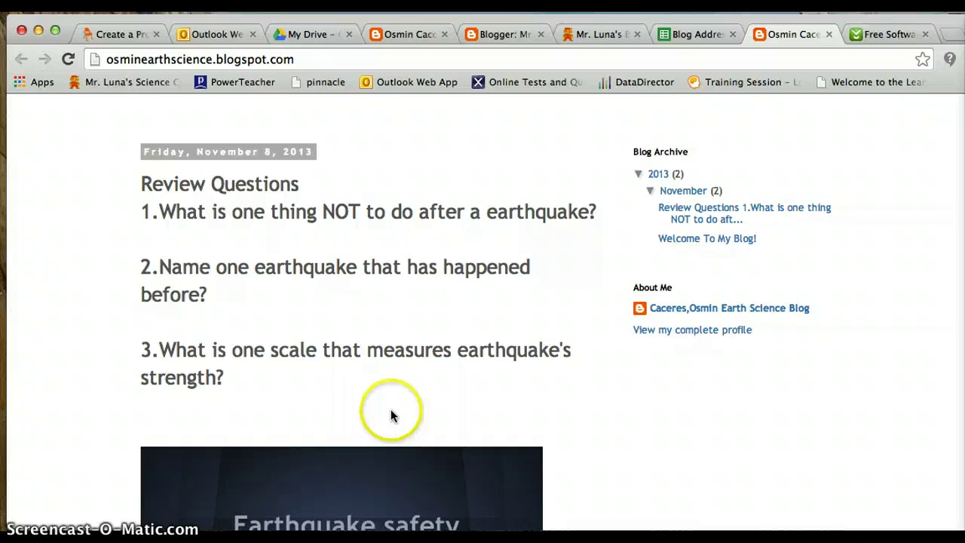
pyautogui.scroll(-6, 577, 460)
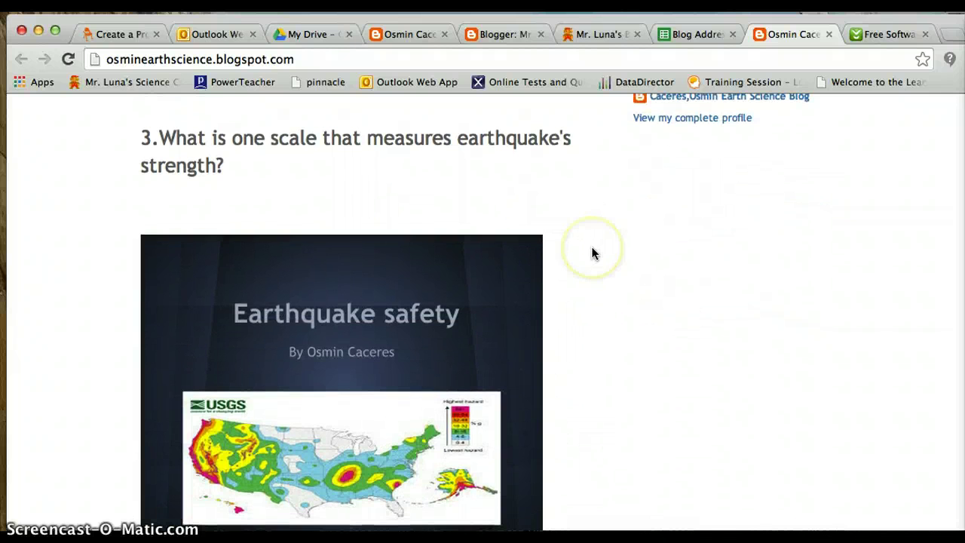
pyautogui.scroll(5, 593, 251)
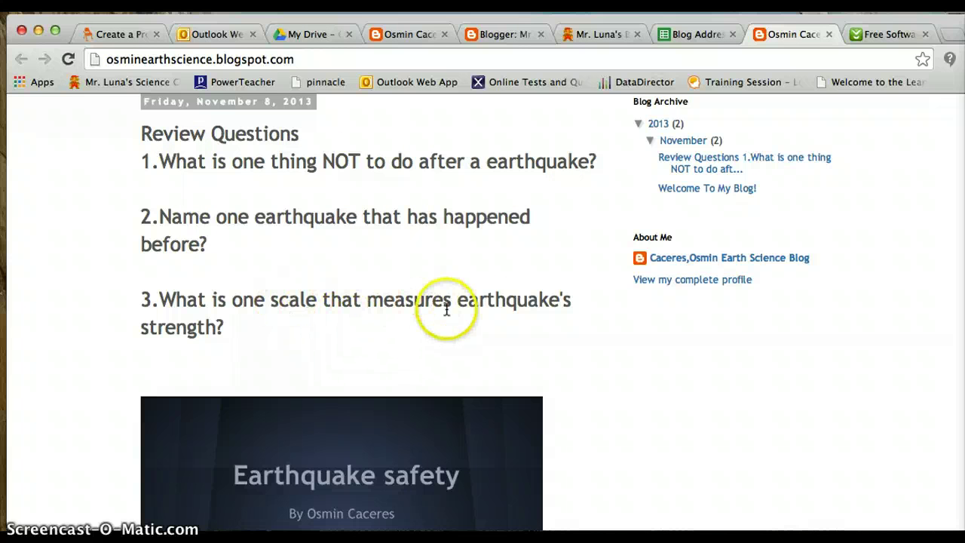
pyautogui.scroll(-5, 534, 339)
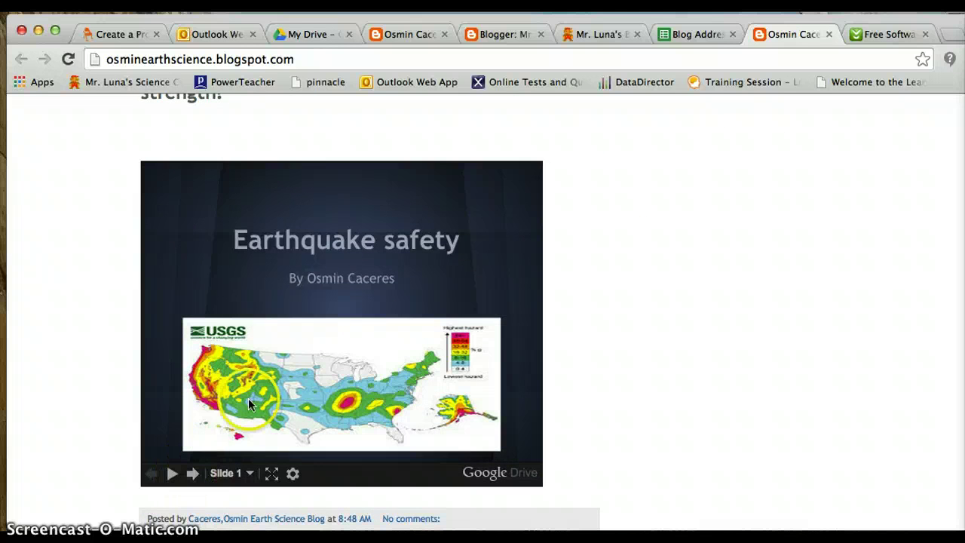
pyautogui.scroll(2, 327, 286)
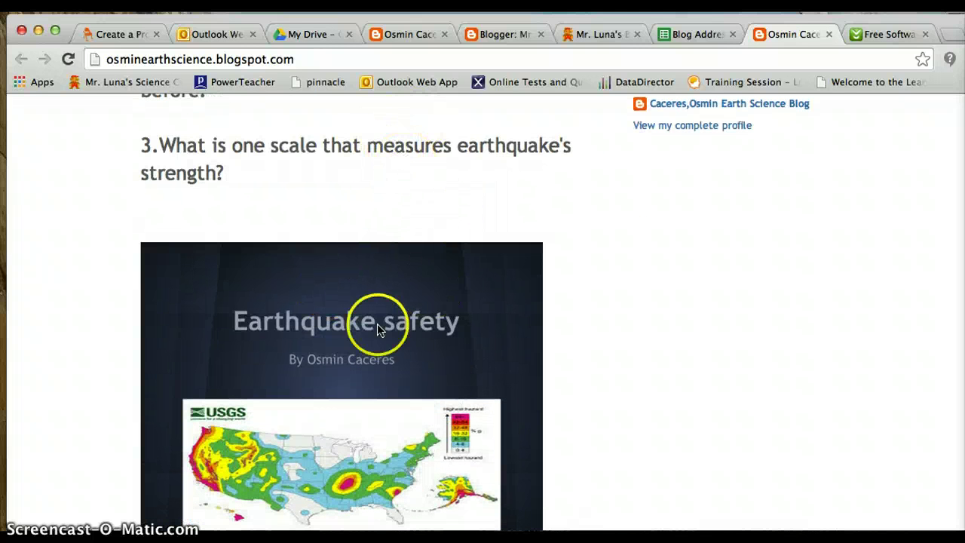
pyautogui.scroll(-3, 580, 320)
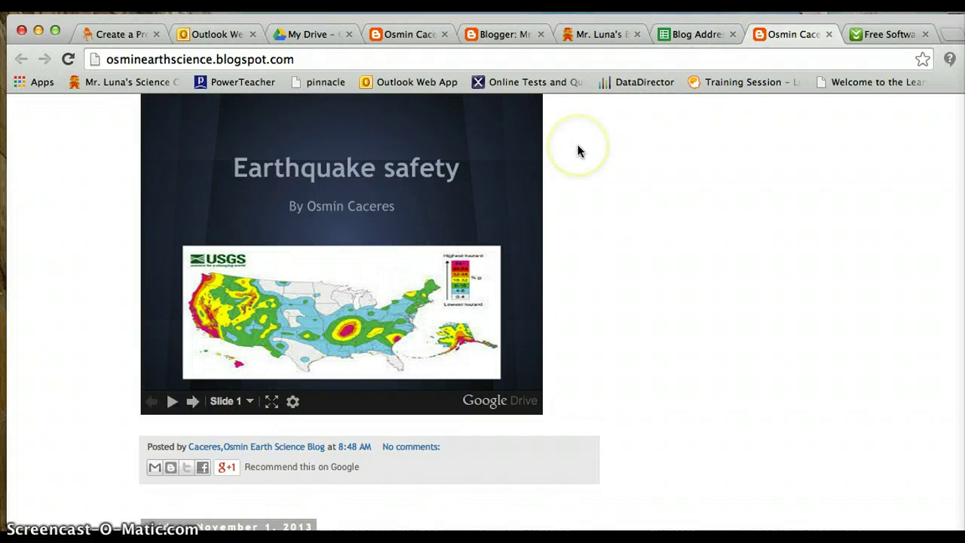
pyautogui.click(595, 215)
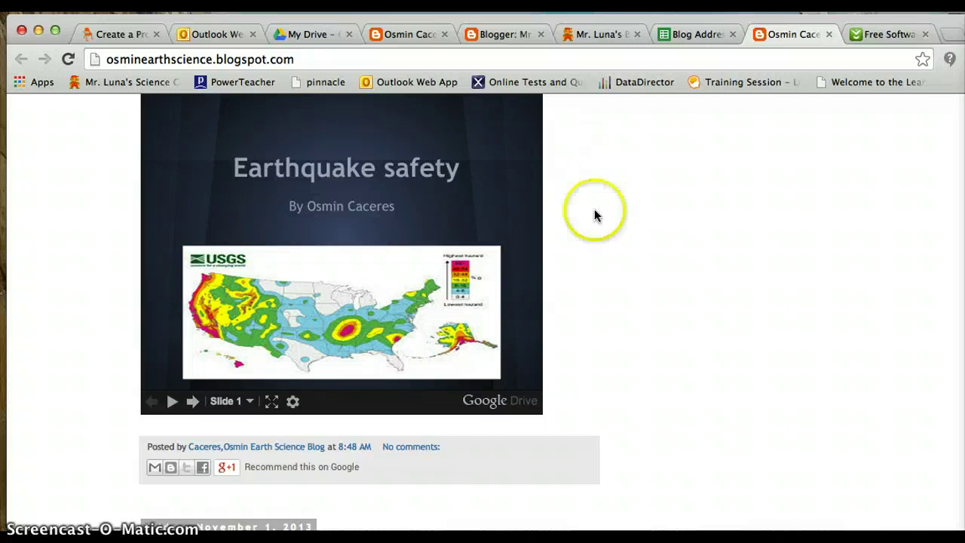
pyautogui.scroll(3, 595, 215)
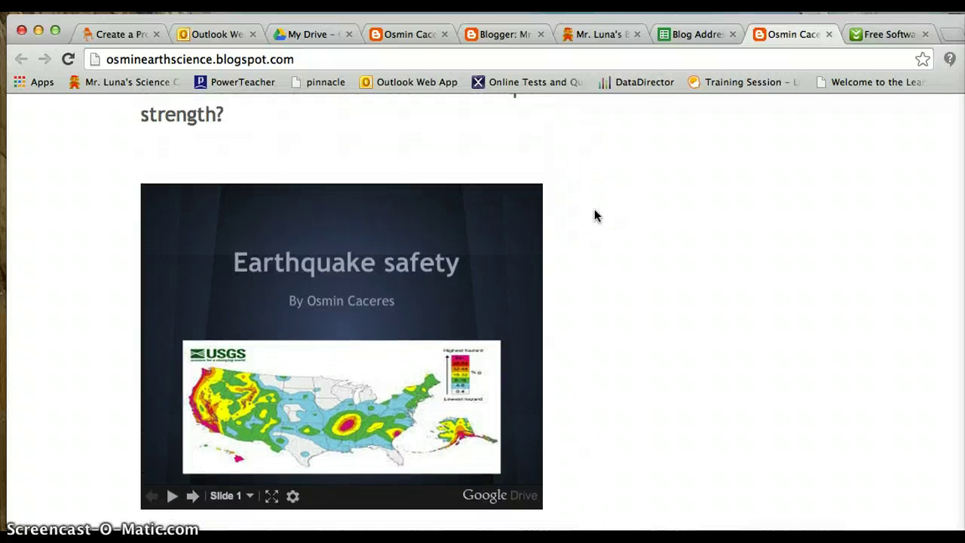
pyautogui.scroll(1, 594, 217)
pyautogui.click(596, 257)
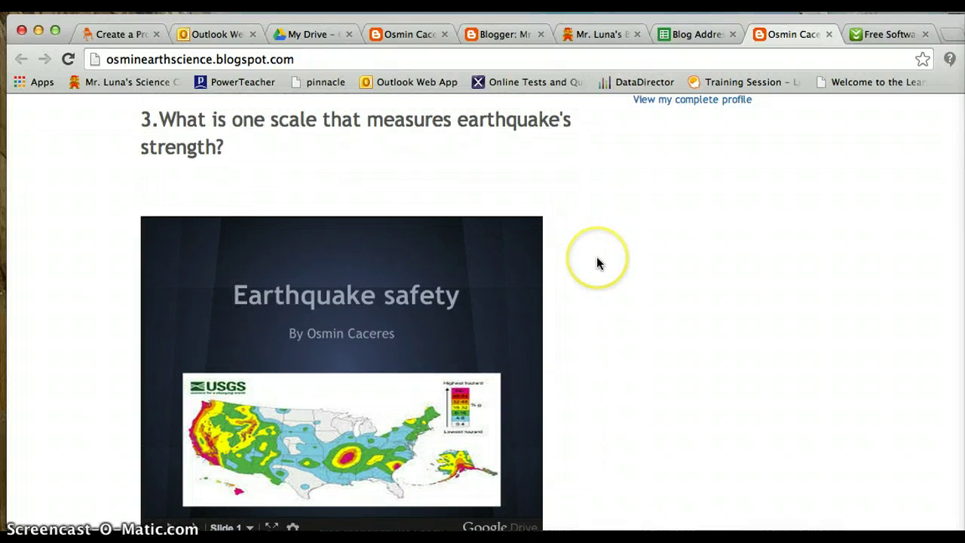
pyautogui.scroll(7, 597, 261)
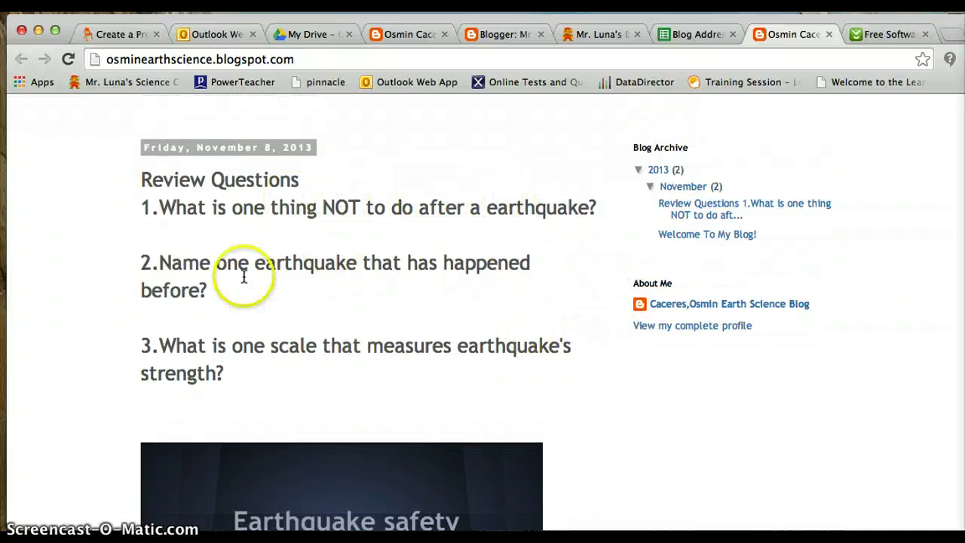
pyautogui.scroll(-1, 593, 437)
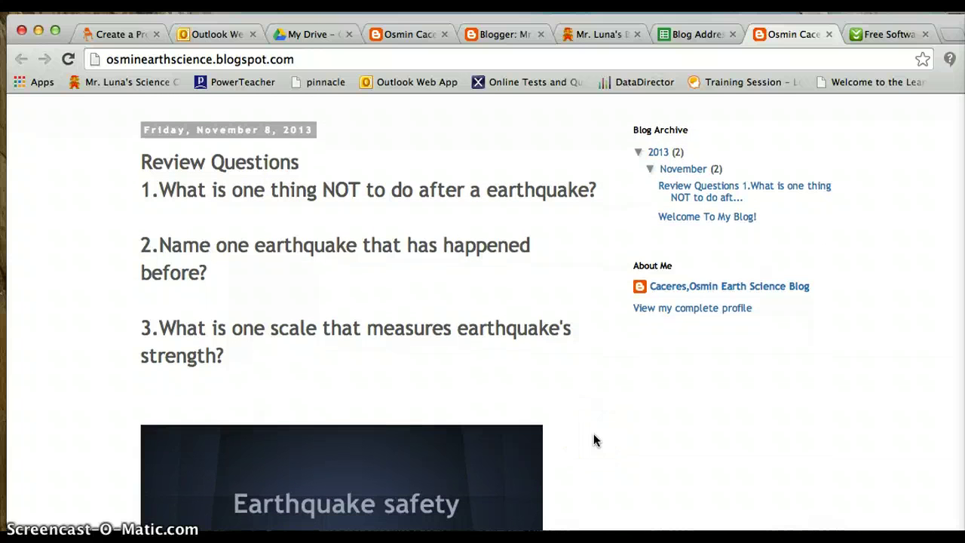
pyautogui.scroll(-1, 593, 437)
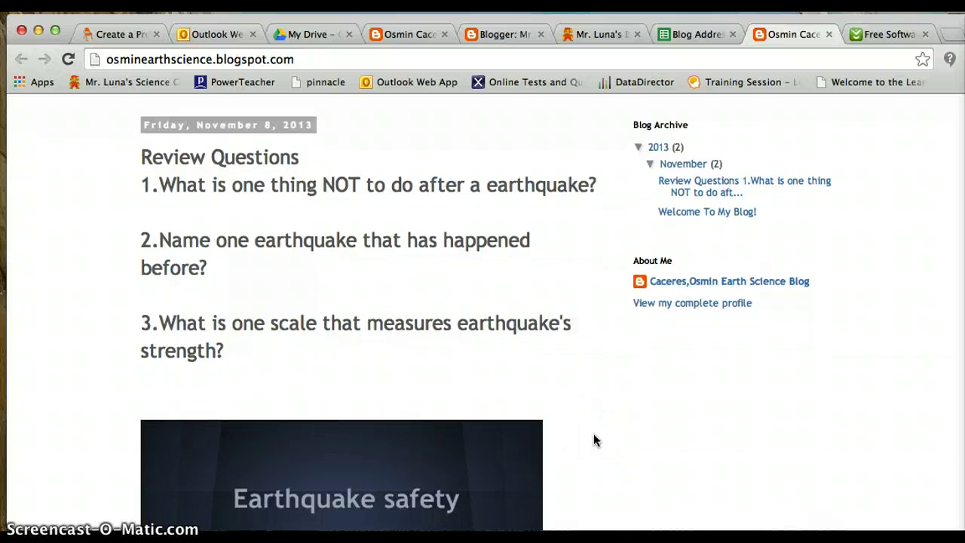
# Step: Advance the embedded Earthquake safety presentation to slide 3, and jump to slide 12, The conclusion/end
pyautogui.scroll(-6, 593, 435)
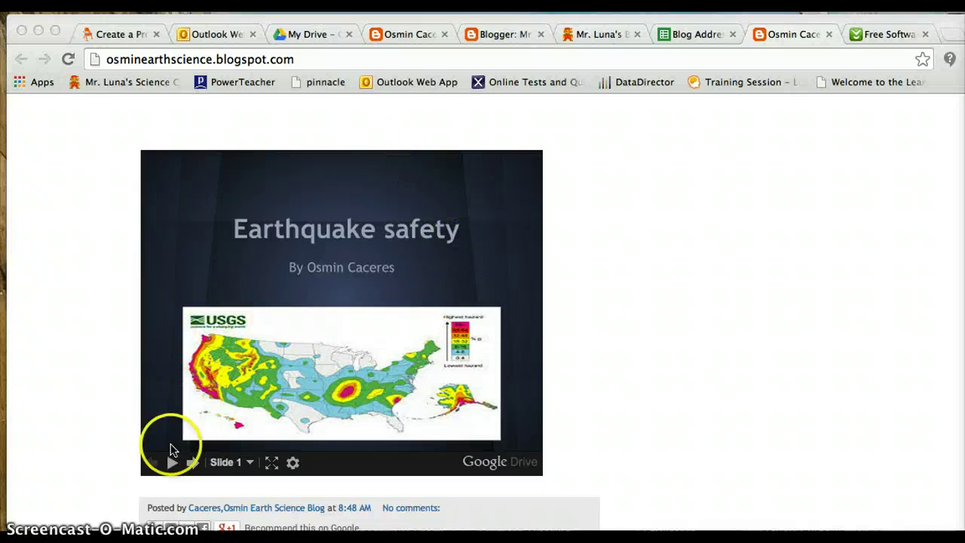
pyautogui.click(190, 466)
pyautogui.click(193, 464)
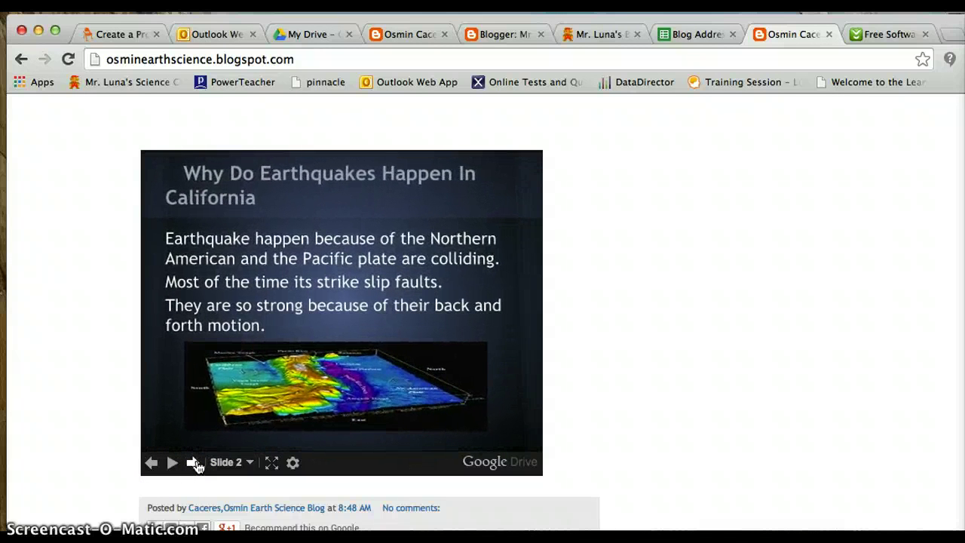
pyautogui.click(194, 464)
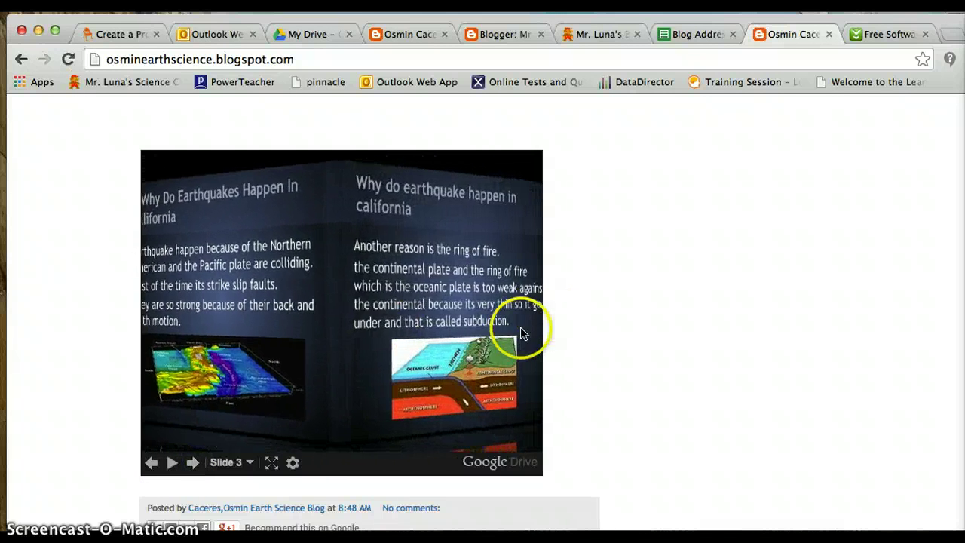
pyautogui.click(235, 461)
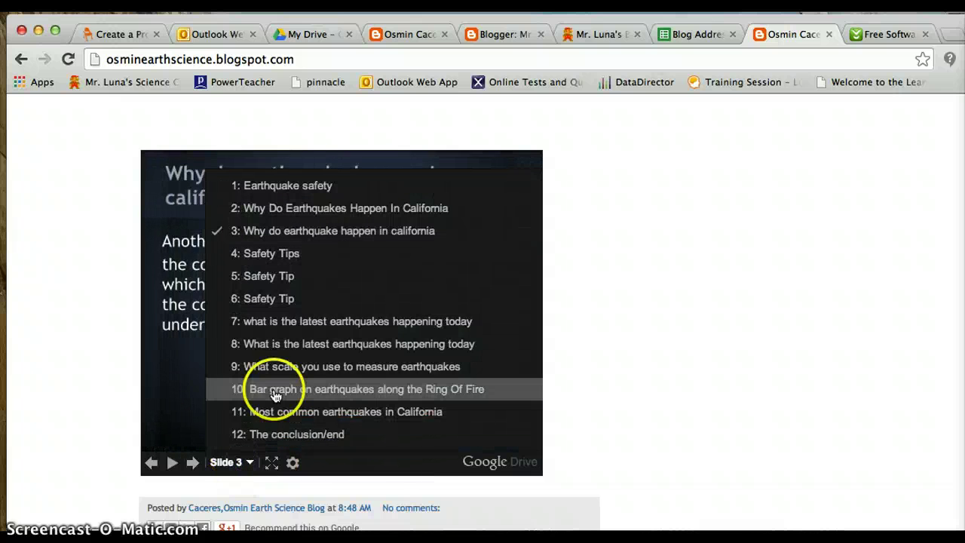
pyautogui.click(270, 433)
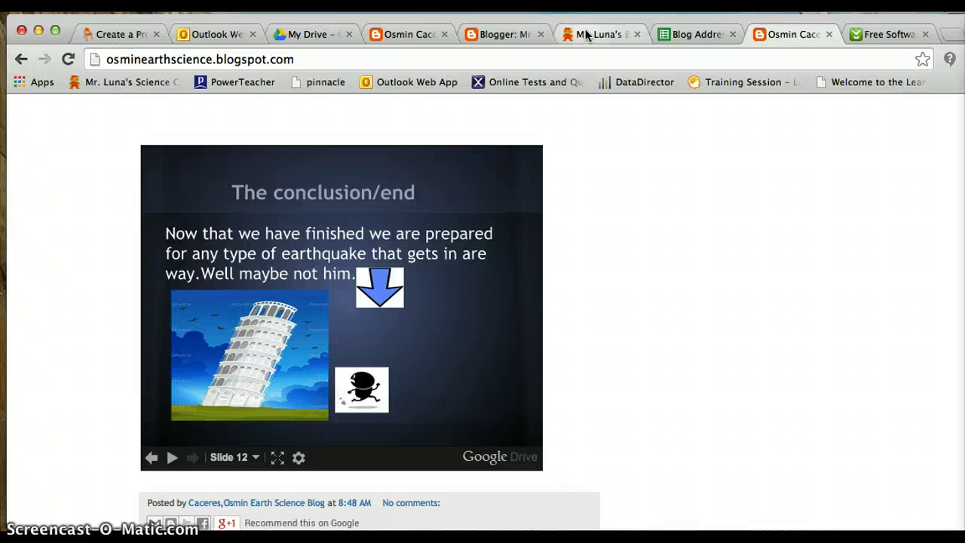
# Step: Return to the class blog and review the Step#3 peer-review instructions and the Earthquake Safety Presentation feedback link
pyautogui.press('super+t')
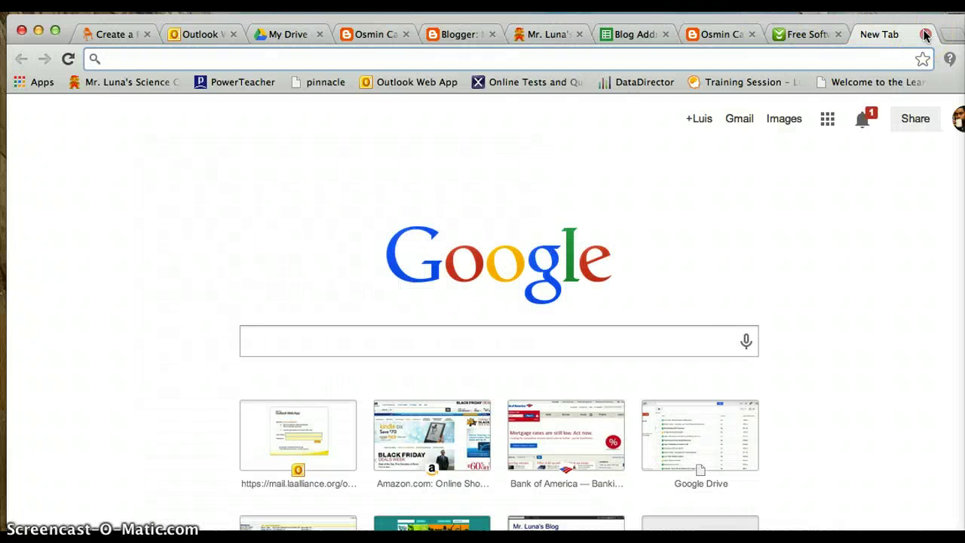
pyautogui.click(925, 34)
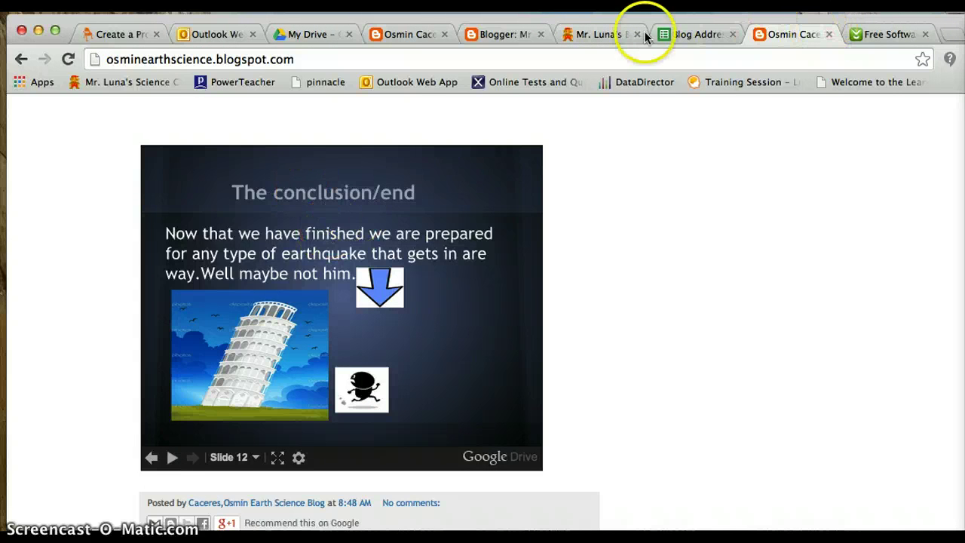
pyautogui.click(596, 31)
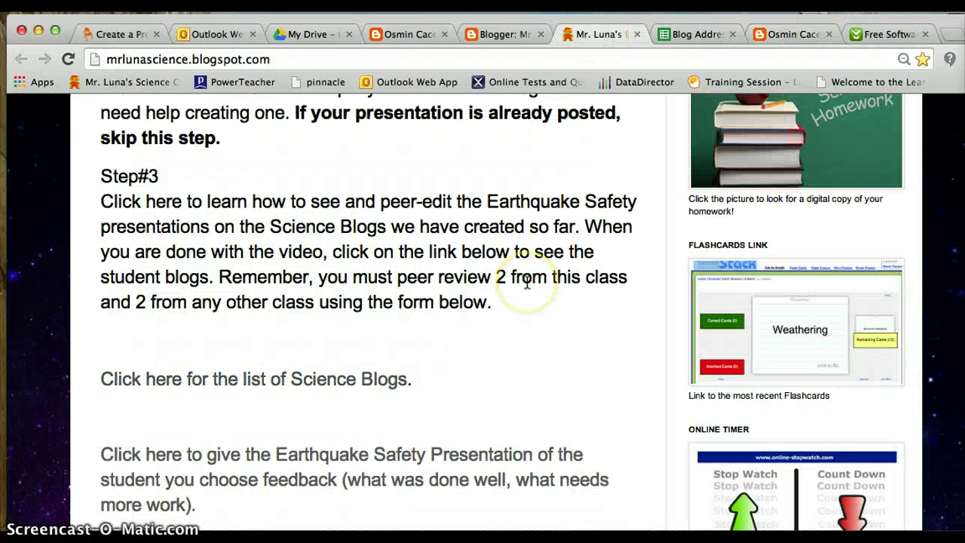
pyautogui.scroll(-3, 527, 283)
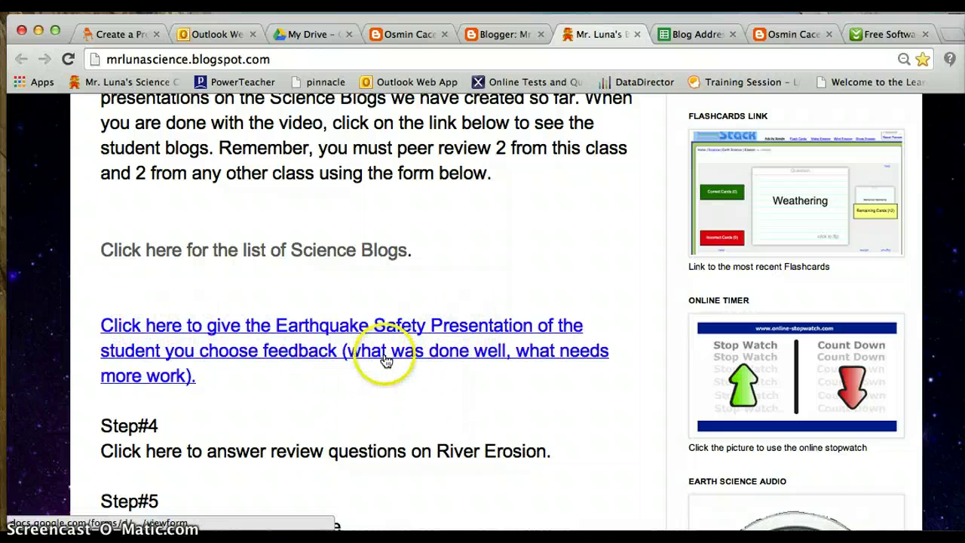
pyautogui.scroll(2, 361, 278)
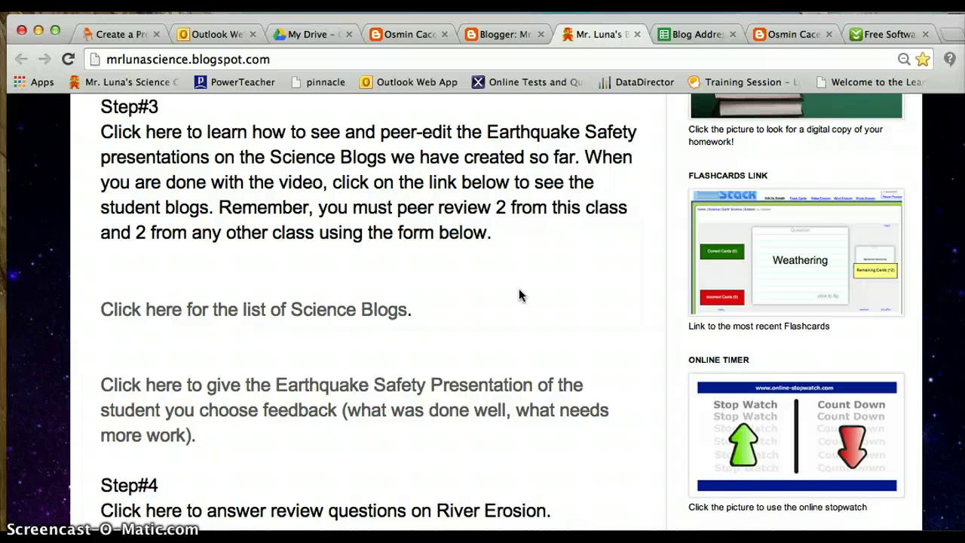
# Step: Recheck the student blog's questions and presentation, and open the Earthquake Safety Presentation feedback form from the class blog
pyautogui.click(784, 34)
pyautogui.scroll(3, 639, 208)
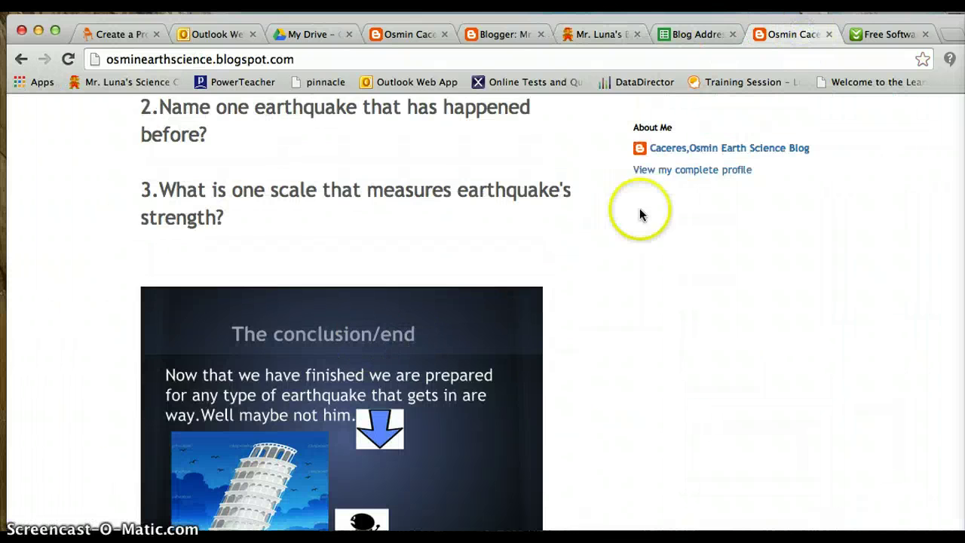
pyautogui.scroll(-2, 466, 397)
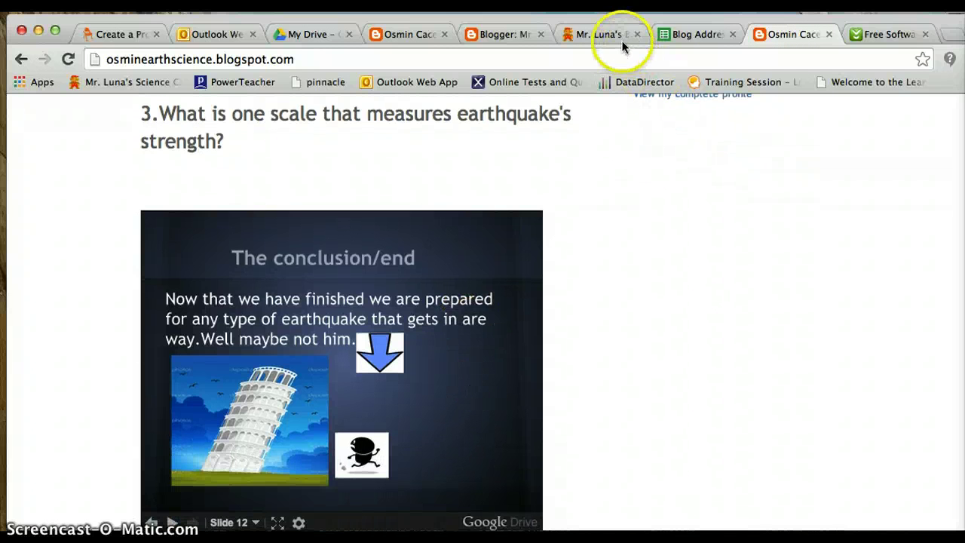
pyautogui.click(621, 40)
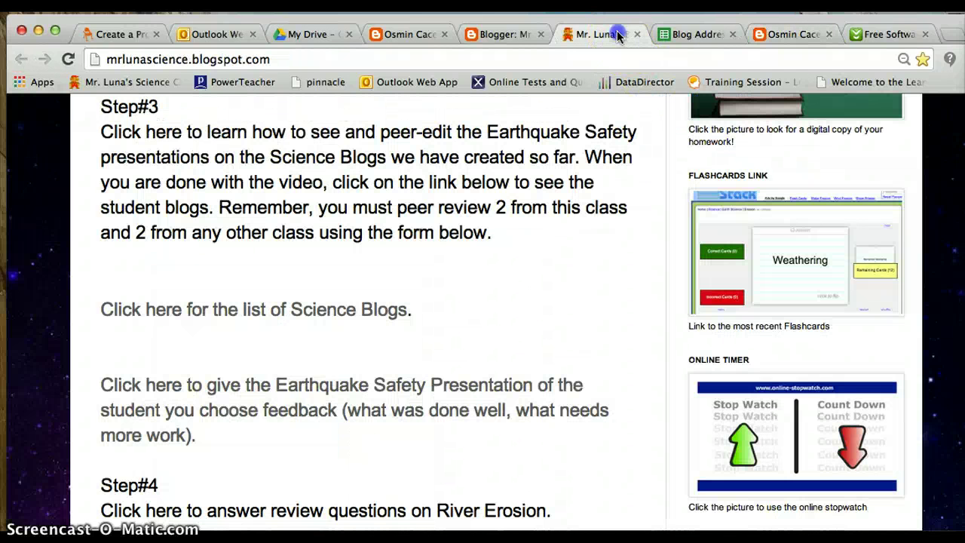
pyautogui.click(293, 393)
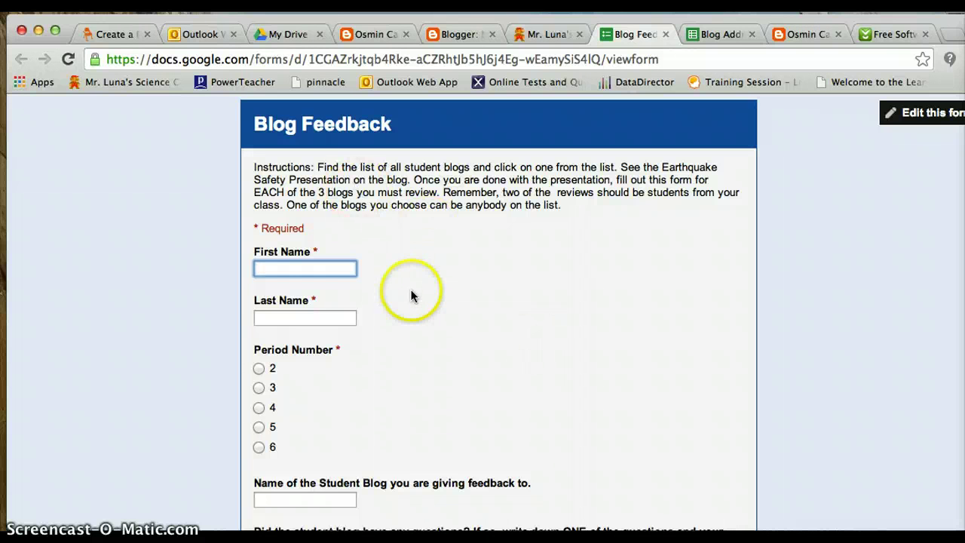
# Step: Look over the first fields of the Blog Feedback form and enter the reviewer's name as the first name
pyautogui.scroll(-1, 410, 296)
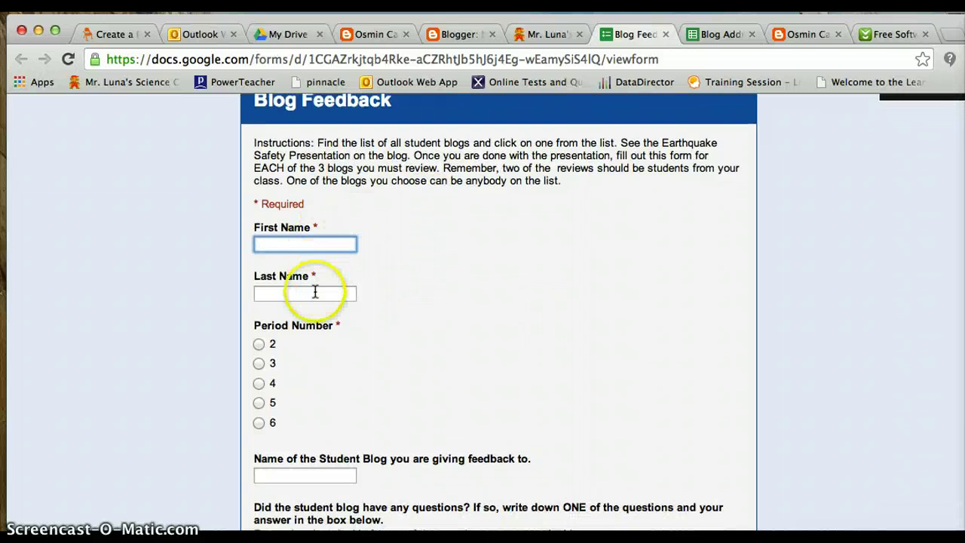
pyautogui.scroll(-3, 287, 275)
pyautogui.scroll(-2, 317, 316)
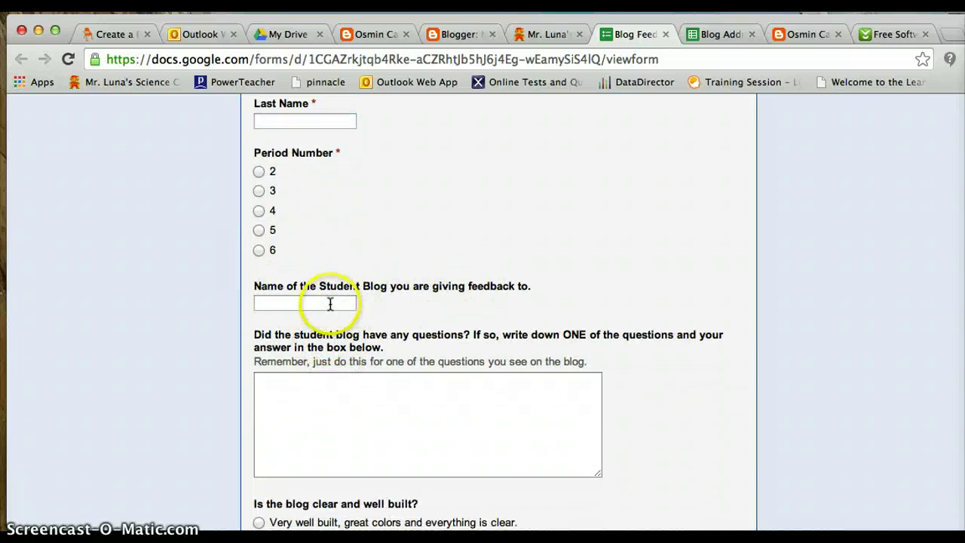
pyautogui.scroll(3, 332, 303)
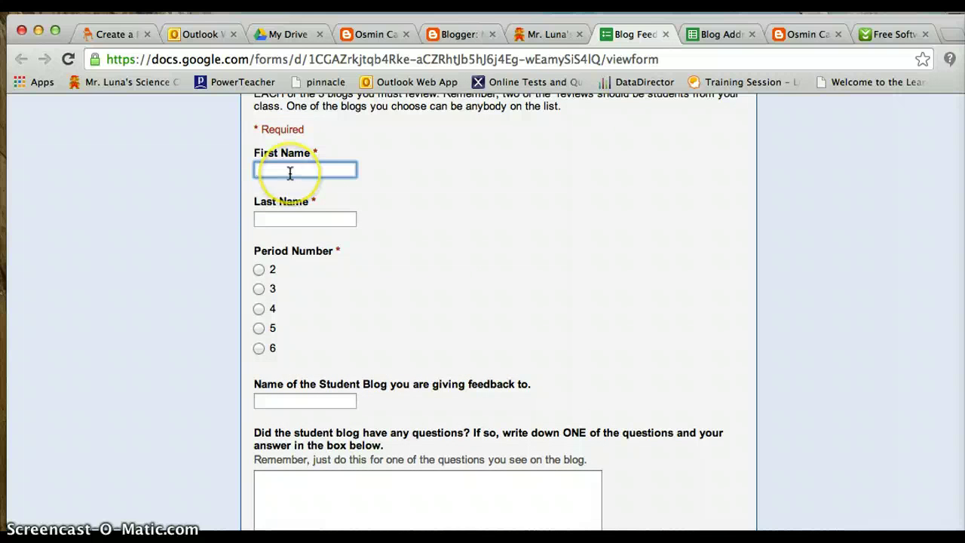
pyautogui.write('Mr. Lu')
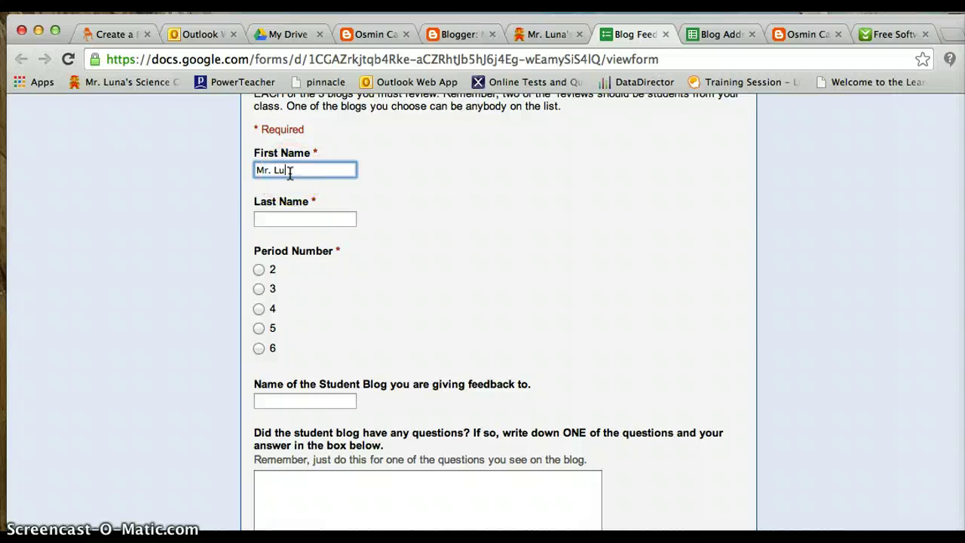
pyautogui.write('na')
# Step: Enter the reviewed student's first name and last initial as the name of the student blog receiving feedback
pyautogui.scroll(-1, 304, 294)
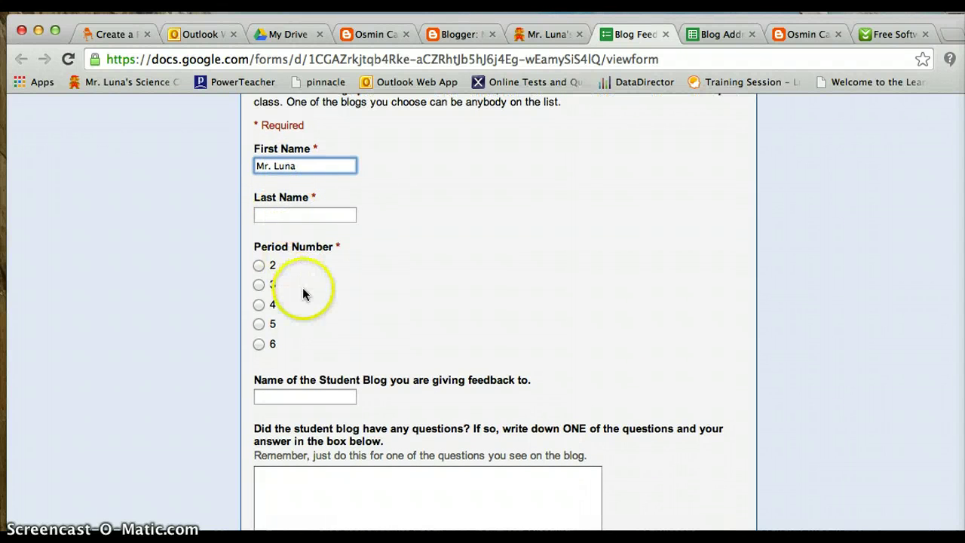
pyautogui.scroll(-2, 304, 294)
pyautogui.scroll(-1, 282, 306)
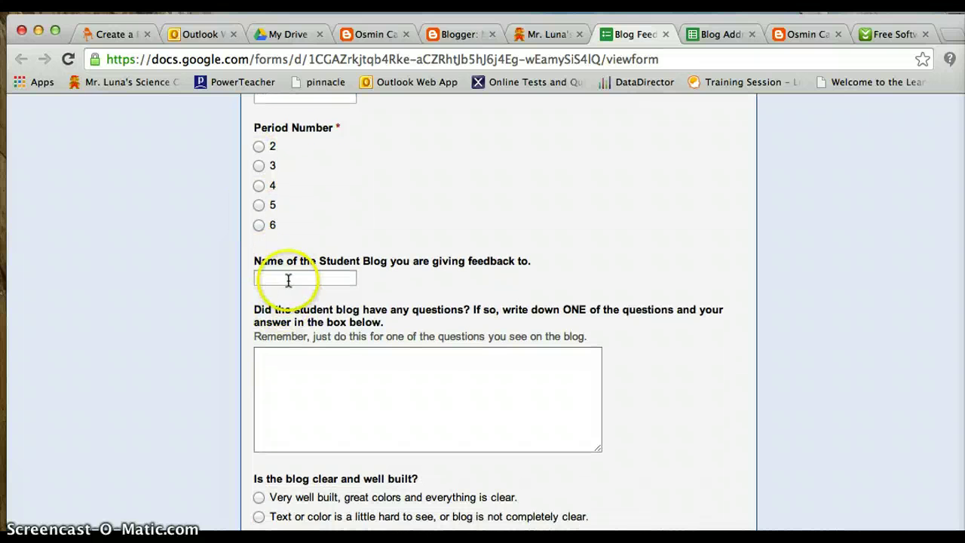
pyautogui.click(287, 281)
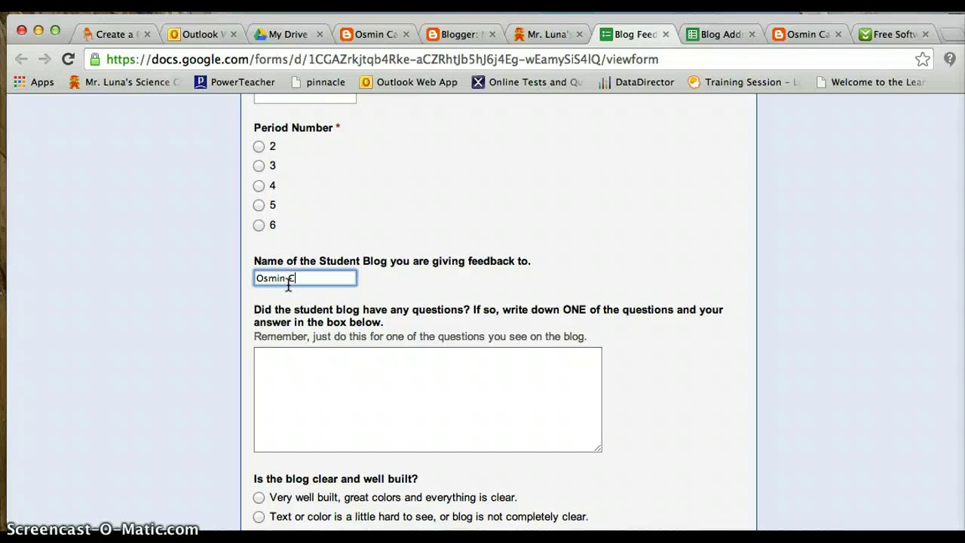
# Step: Check the student blog's review questions for one to write down and answer in the feedback form
pyautogui.scroll(-3, 312, 362)
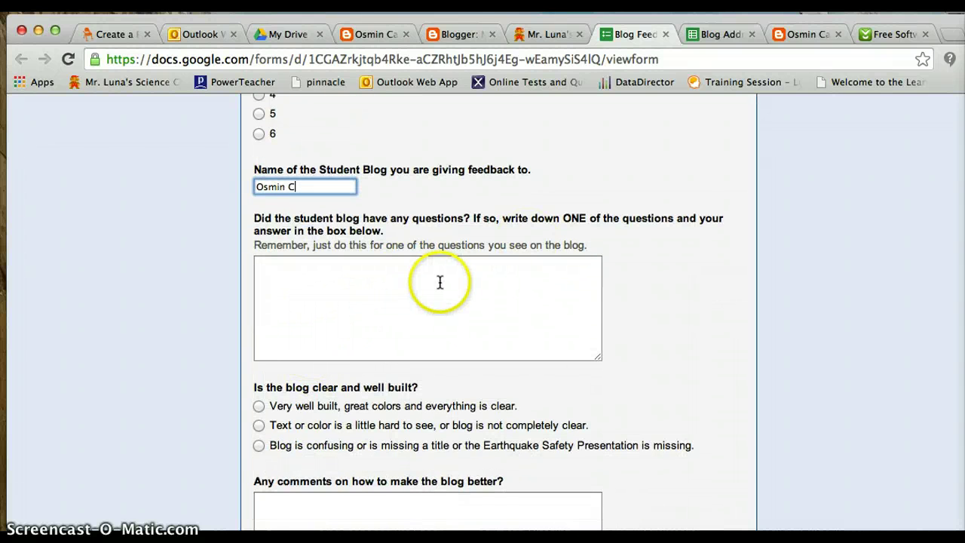
pyautogui.click(439, 282)
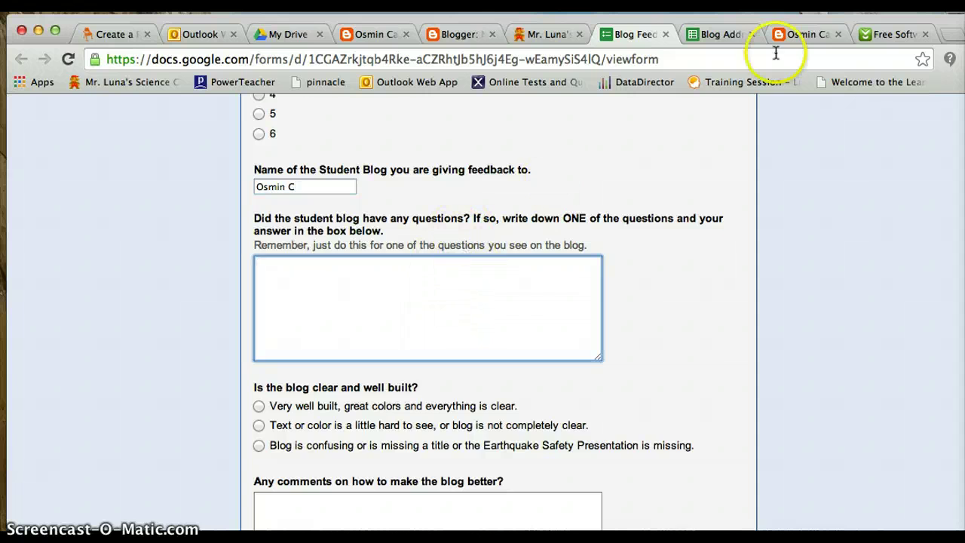
pyautogui.click(824, 35)
pyautogui.scroll(5, 706, 142)
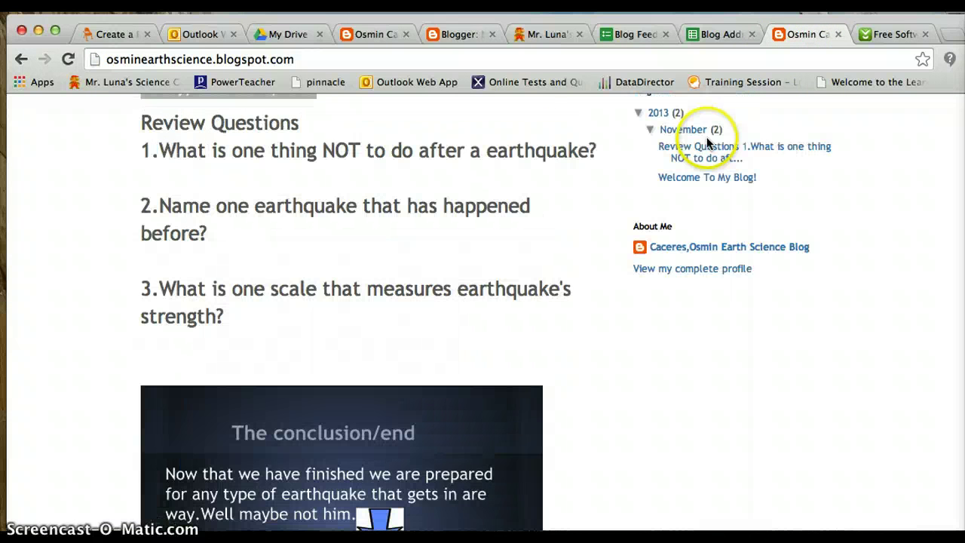
pyautogui.click(641, 36)
pyautogui.click(384, 260)
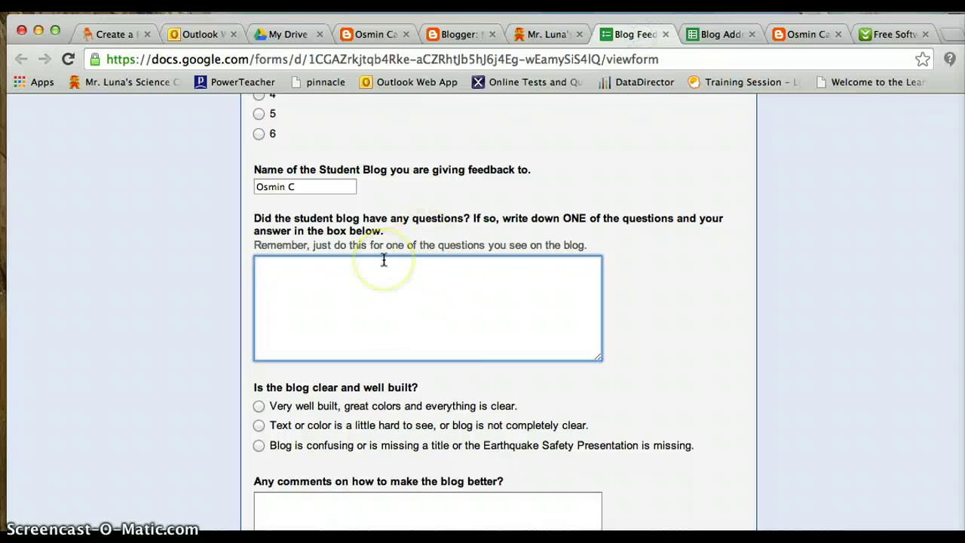
pyautogui.click(356, 280)
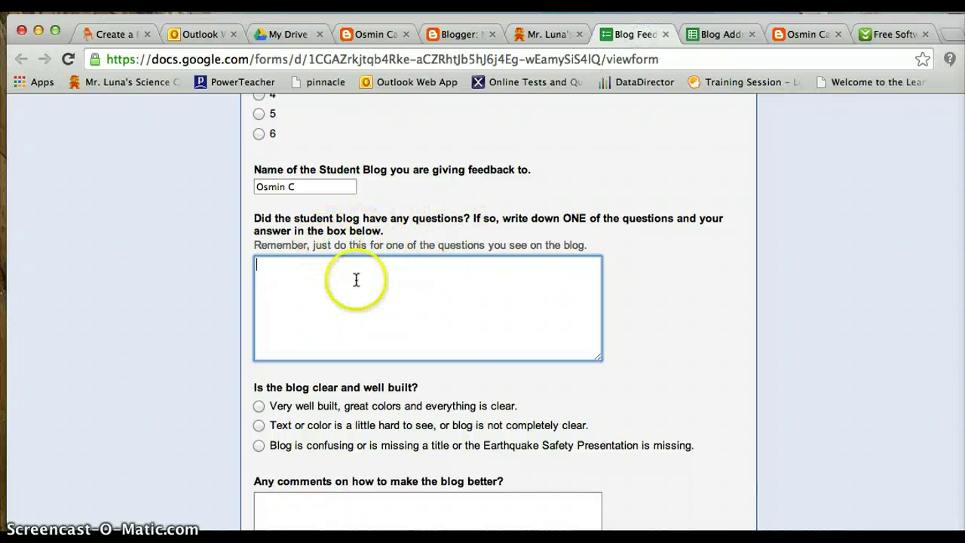
pyautogui.click(350, 279)
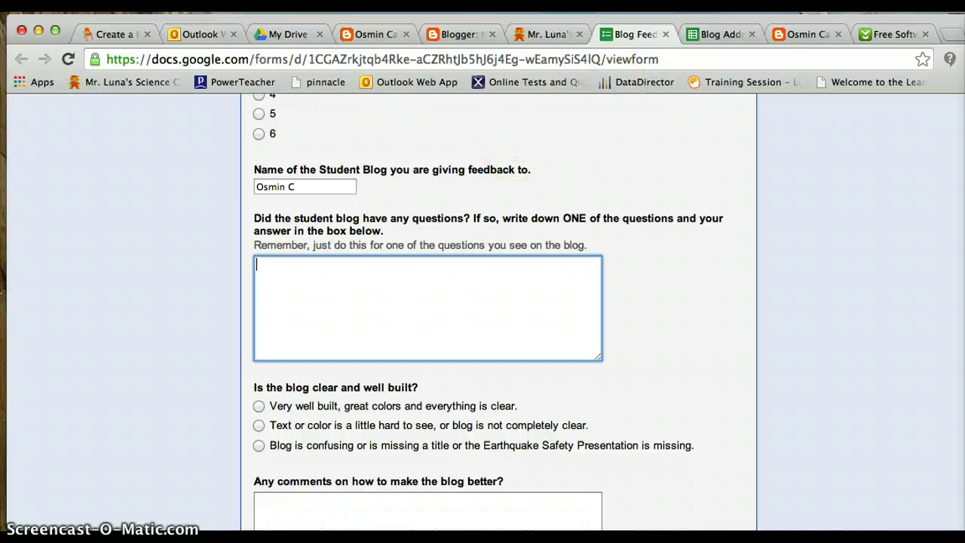
# Step: Copy the question "1.What is one thing NOT to do after a earthquake?" into the form's question box and begin an answer citing the student's presentation
pyautogui.click(788, 34)
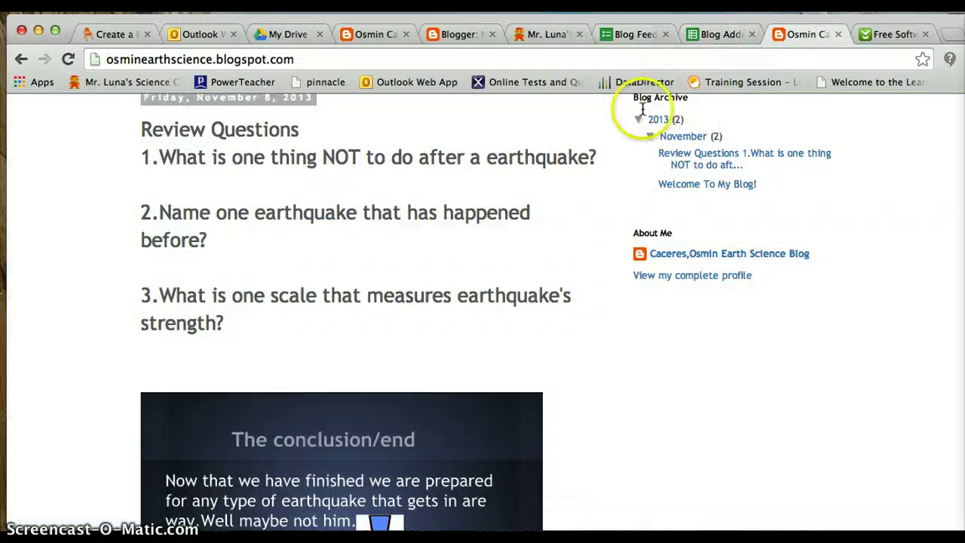
pyautogui.moveTo(140, 158); pyautogui.dragTo(593, 183)
pyautogui.press('super+c')
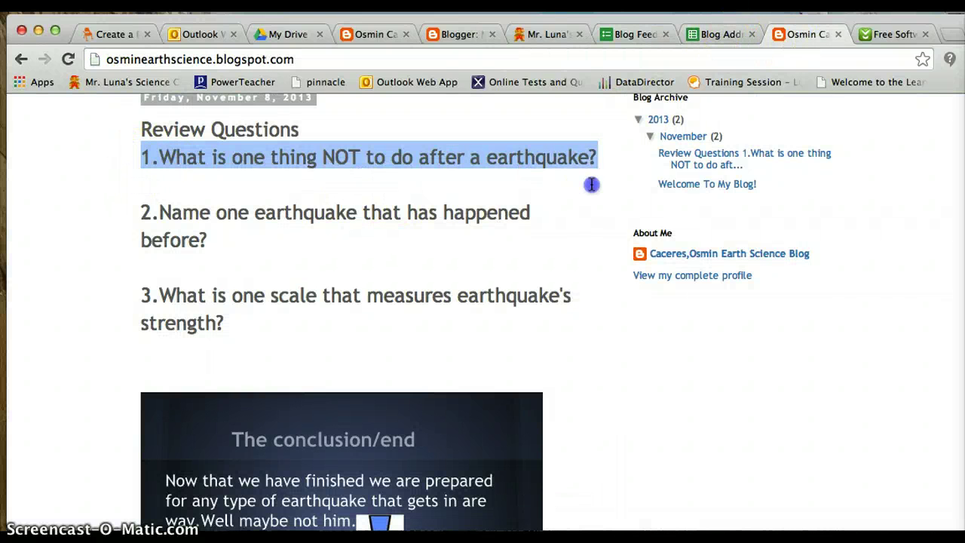
pyautogui.rightClick(527, 167)
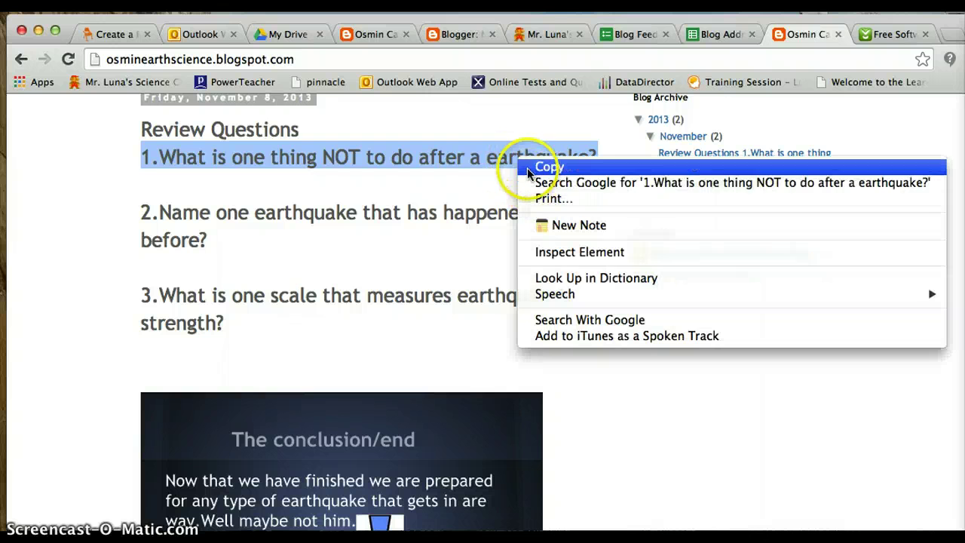
pyautogui.click(665, 49)
pyautogui.click(643, 40)
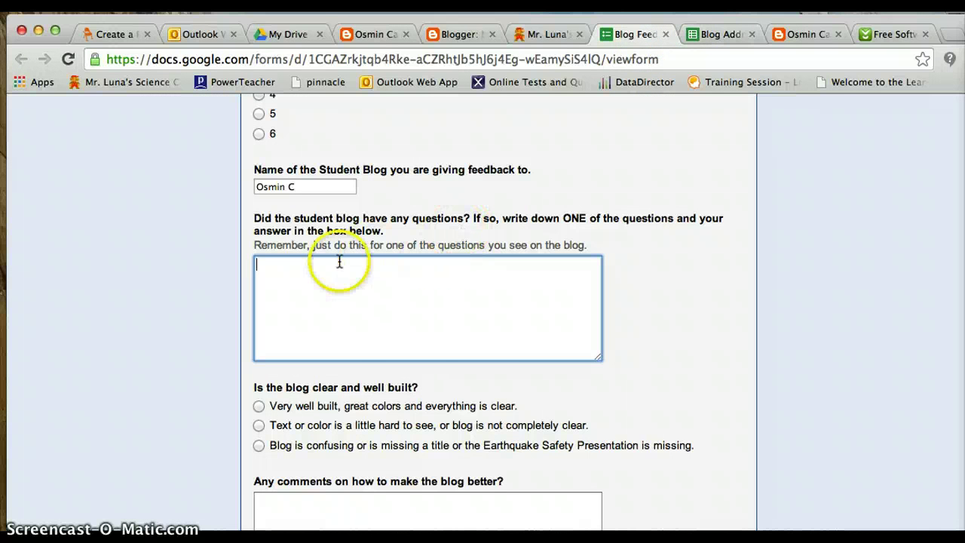
pyautogui.click(319, 268)
pyautogui.rightClick(319, 265)
pyautogui.click(354, 349)
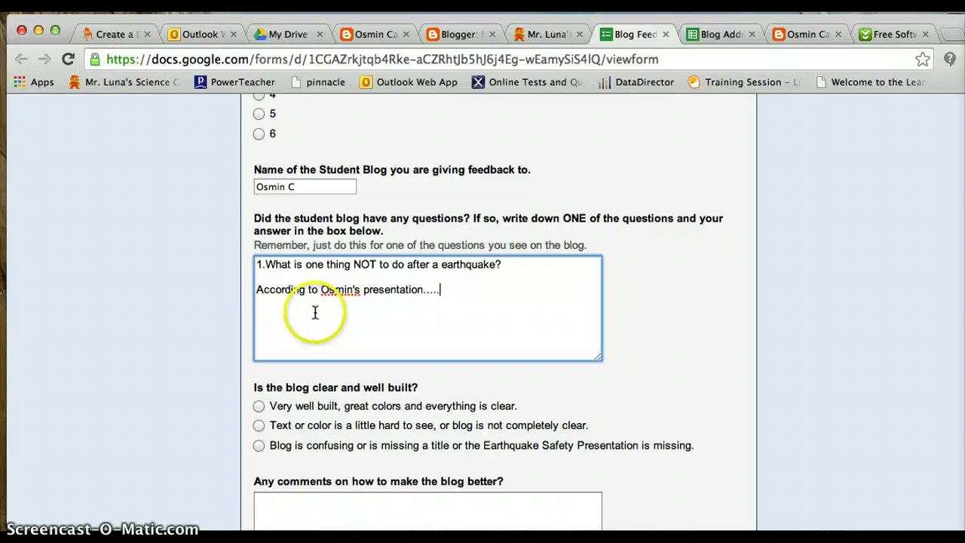
# Step: Examine the form's remaining fields on blog clarity and improvement comments, its submit option, and the instructions on required reviews
pyautogui.scroll(-1, 315, 312)
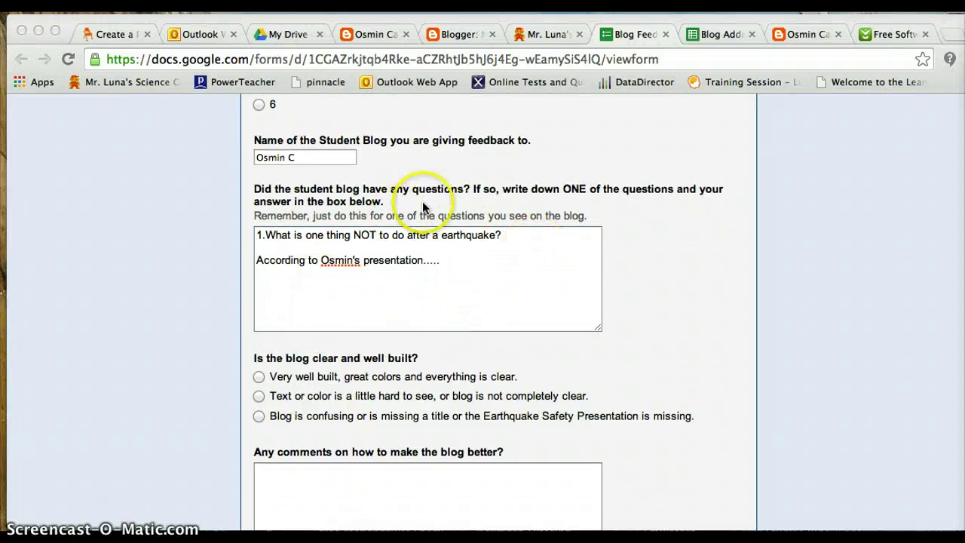
pyautogui.scroll(-2, 564, 314)
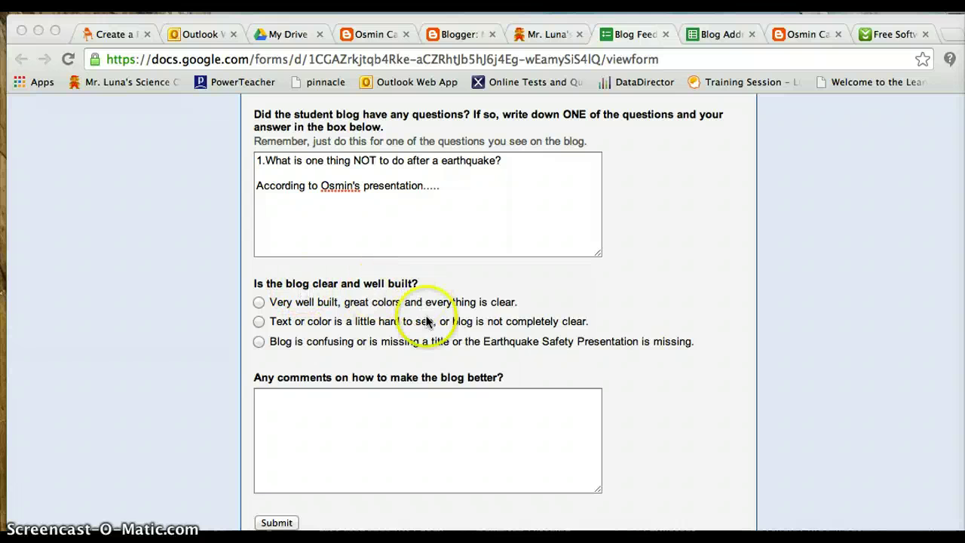
pyautogui.scroll(-1, 426, 320)
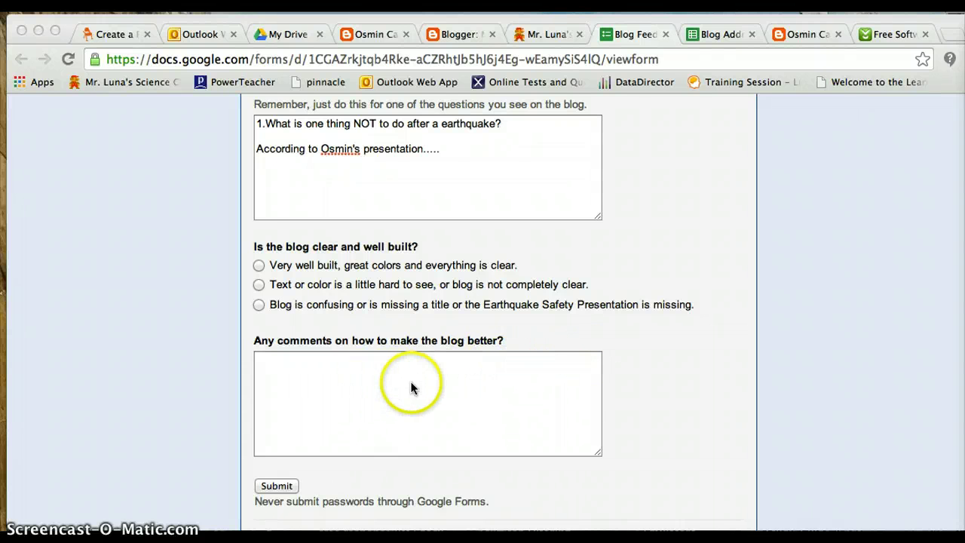
pyautogui.scroll(6, 637, 358)
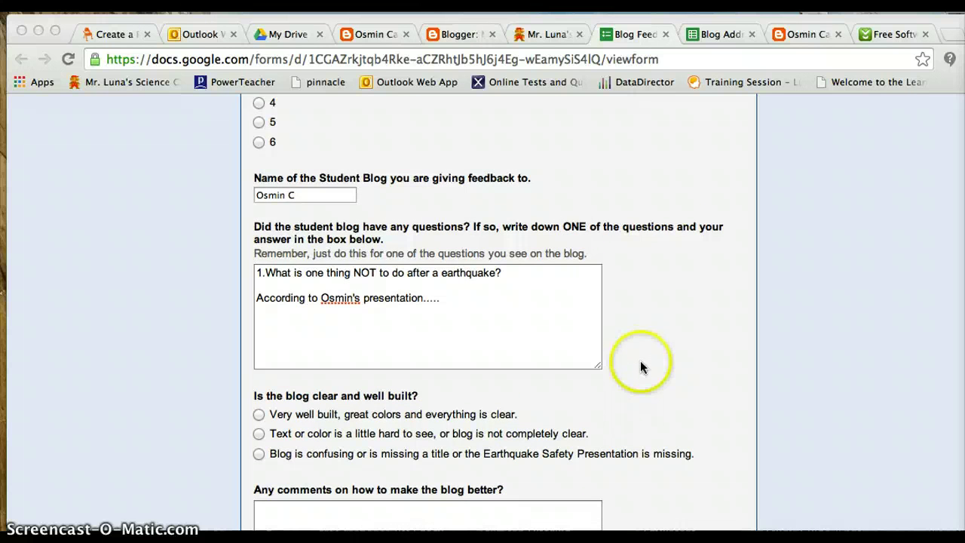
pyautogui.scroll(3, 640, 365)
pyautogui.scroll(-10, 639, 365)
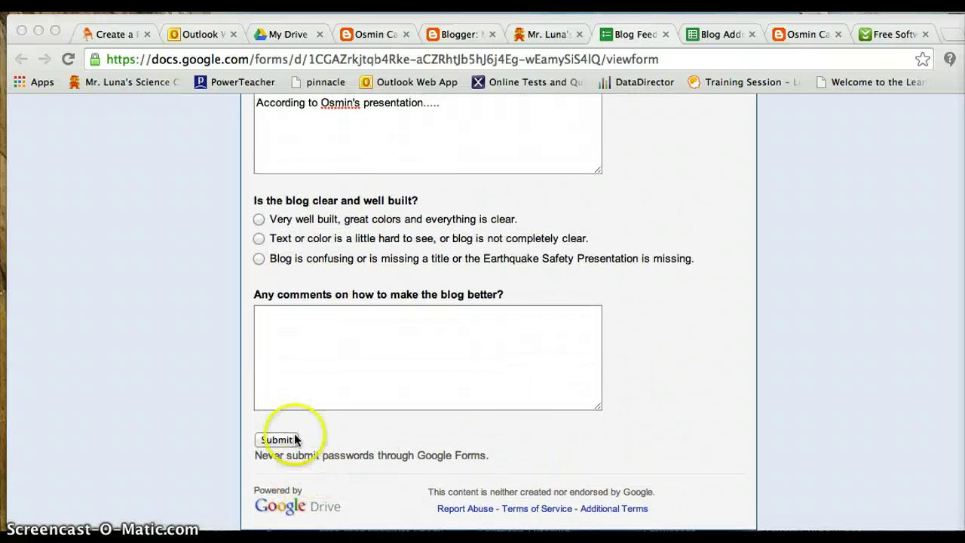
pyautogui.scroll(10, 687, 263)
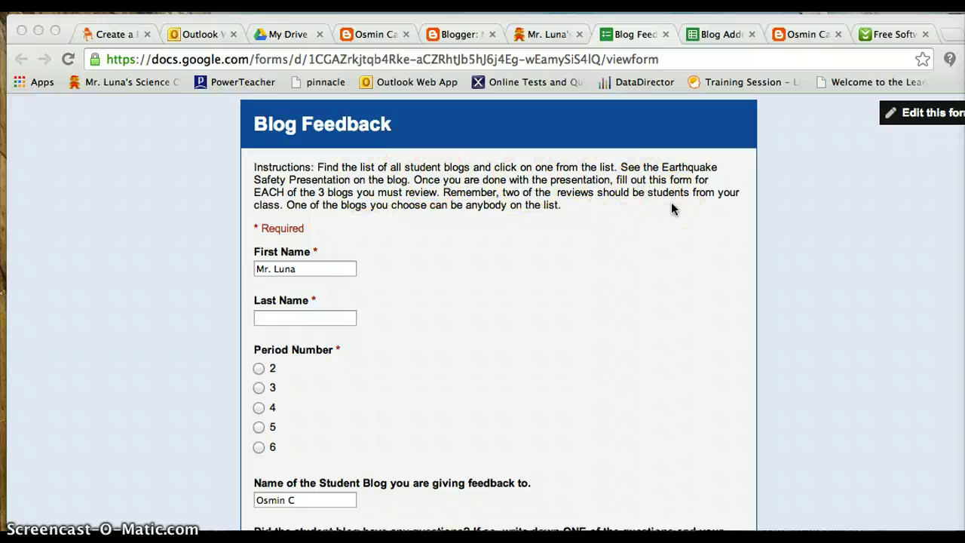
# Step: Return to the list of student blog addresses
pyautogui.click(716, 35)
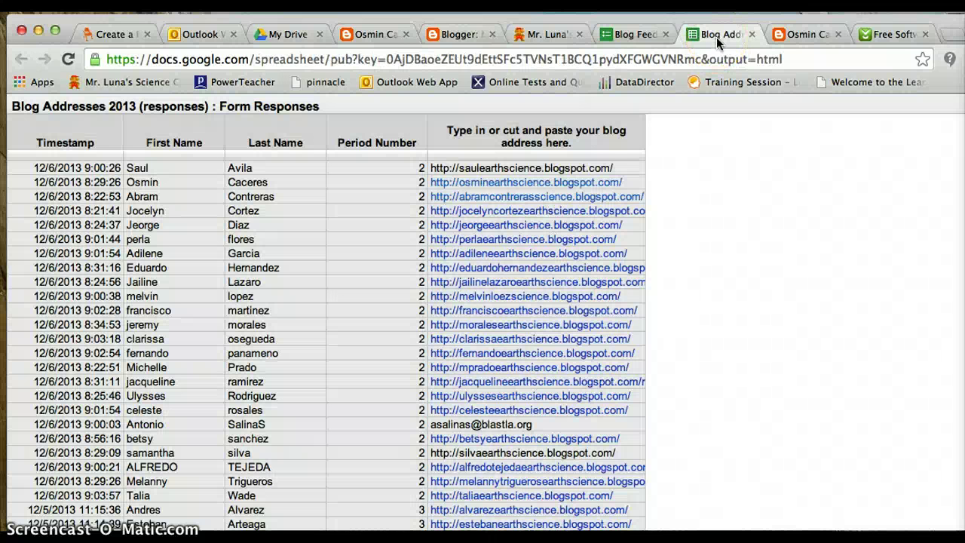